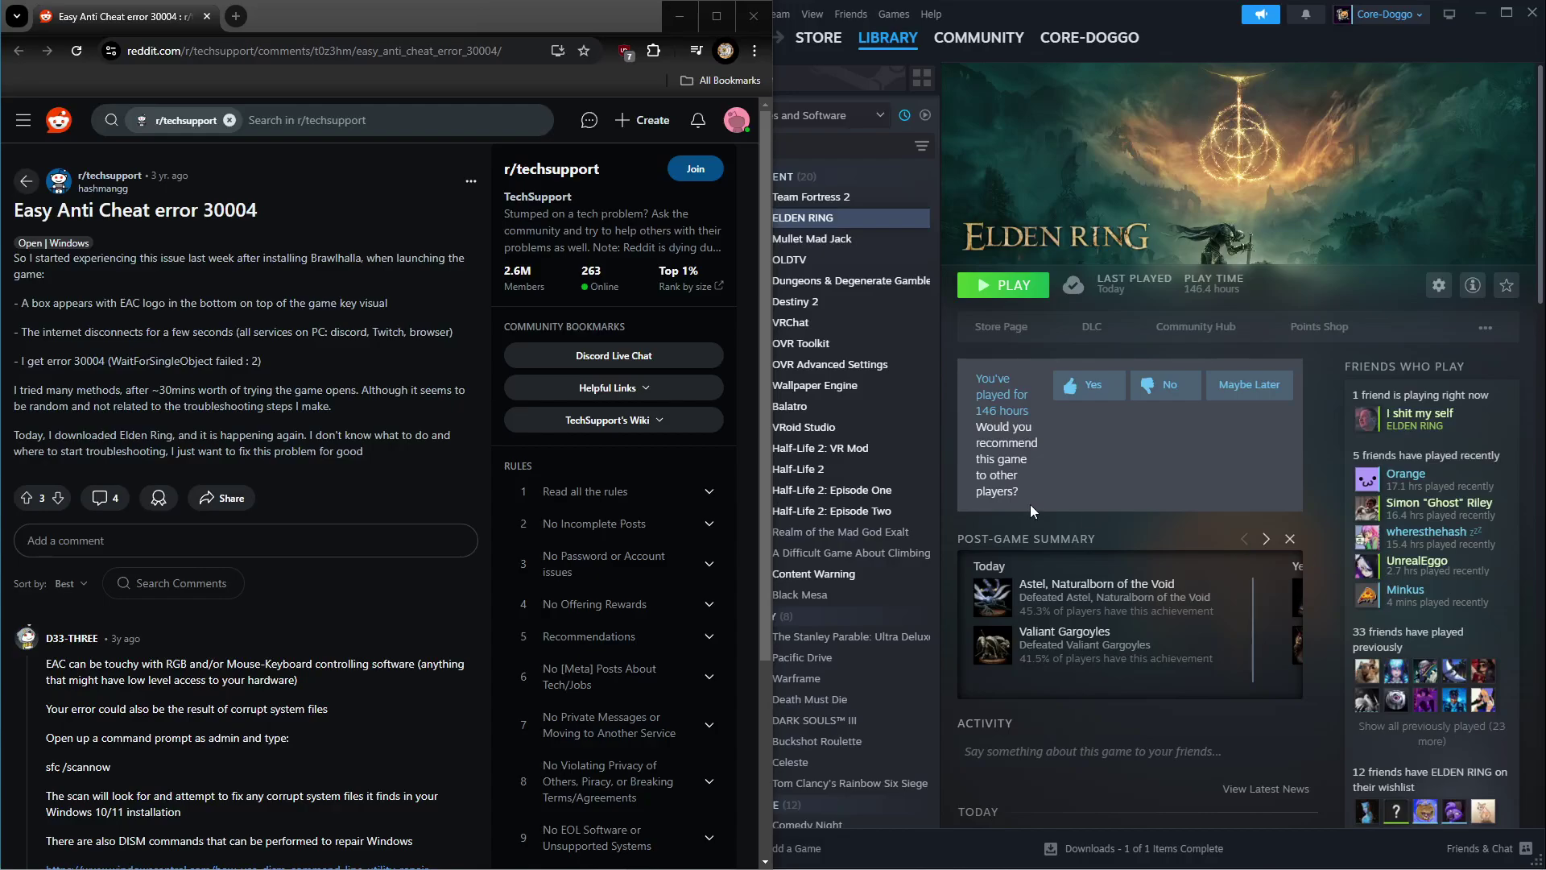
Read the Reddit thread on Easy Anti Cheat error 30004, highlighting lines in a comment and a reply
click(1051, 260)
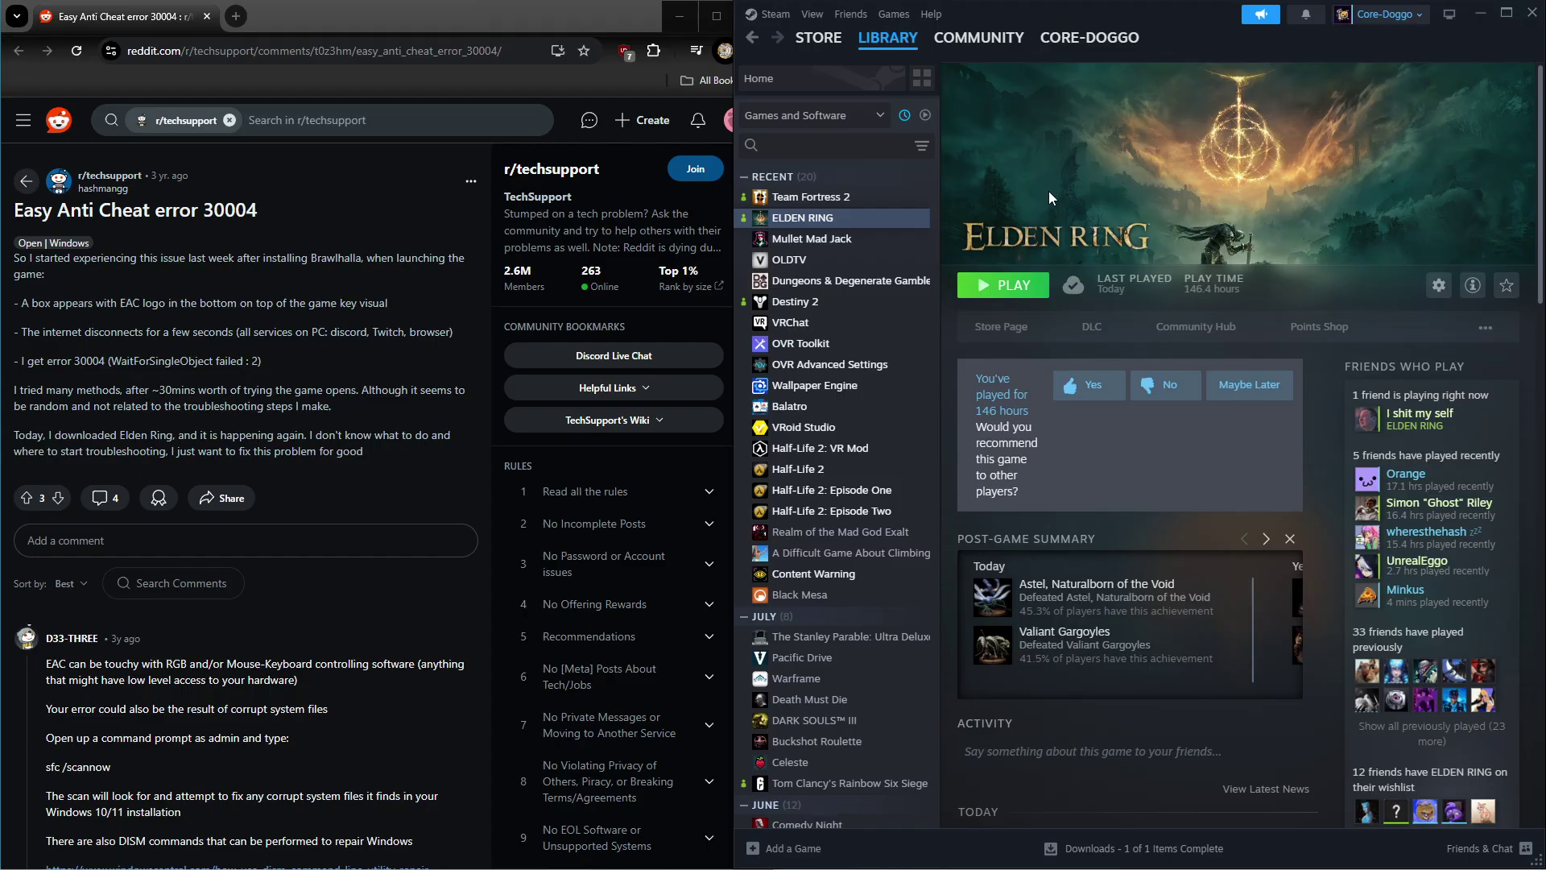
click(287, 206)
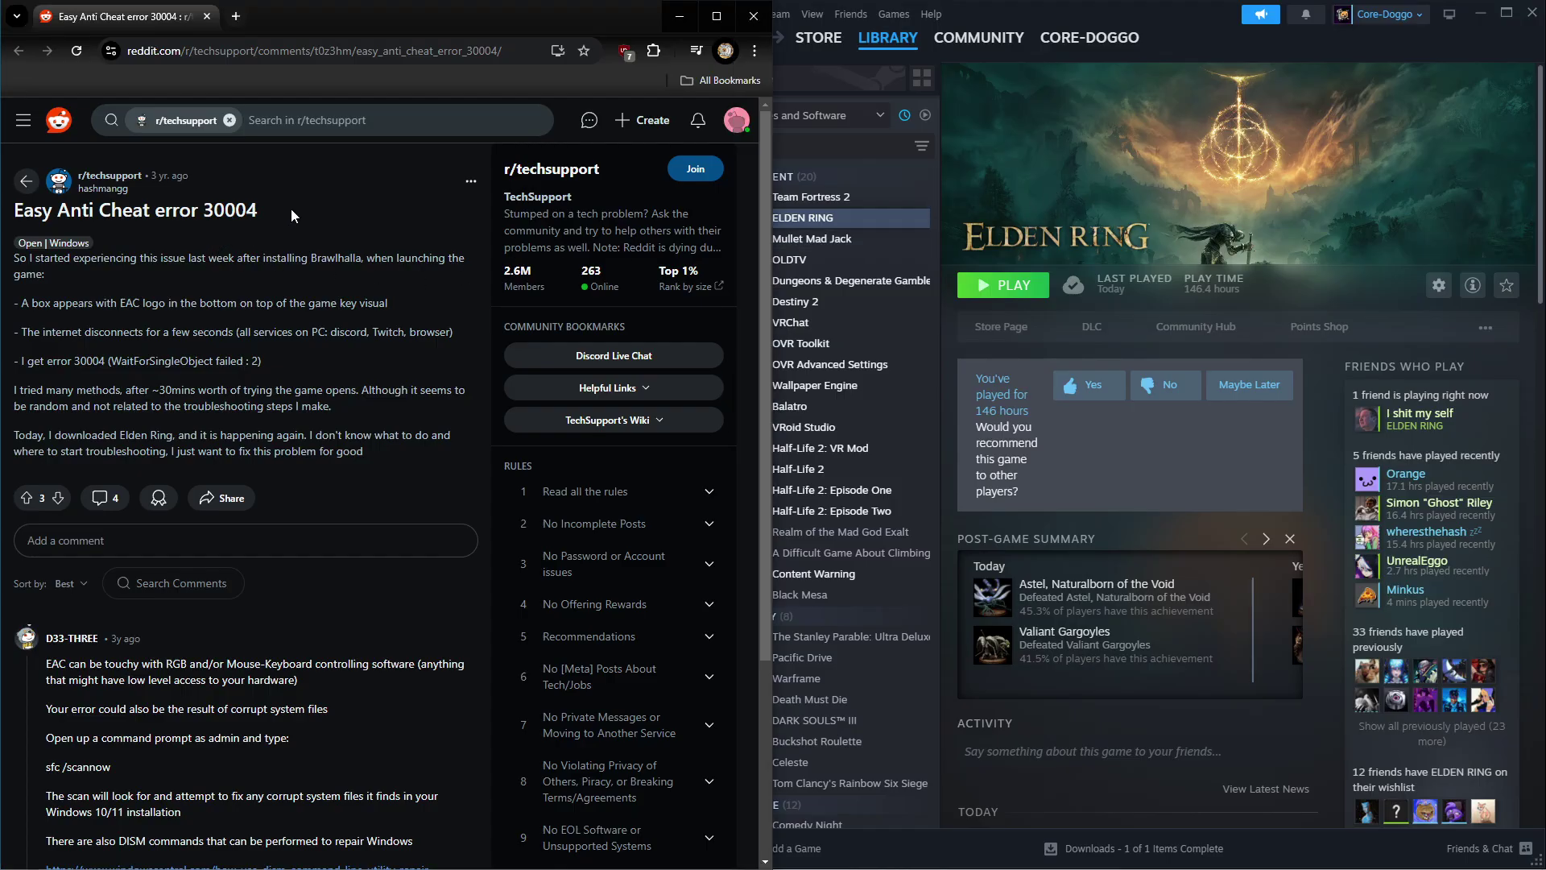
drag(287, 206, 2, 229)
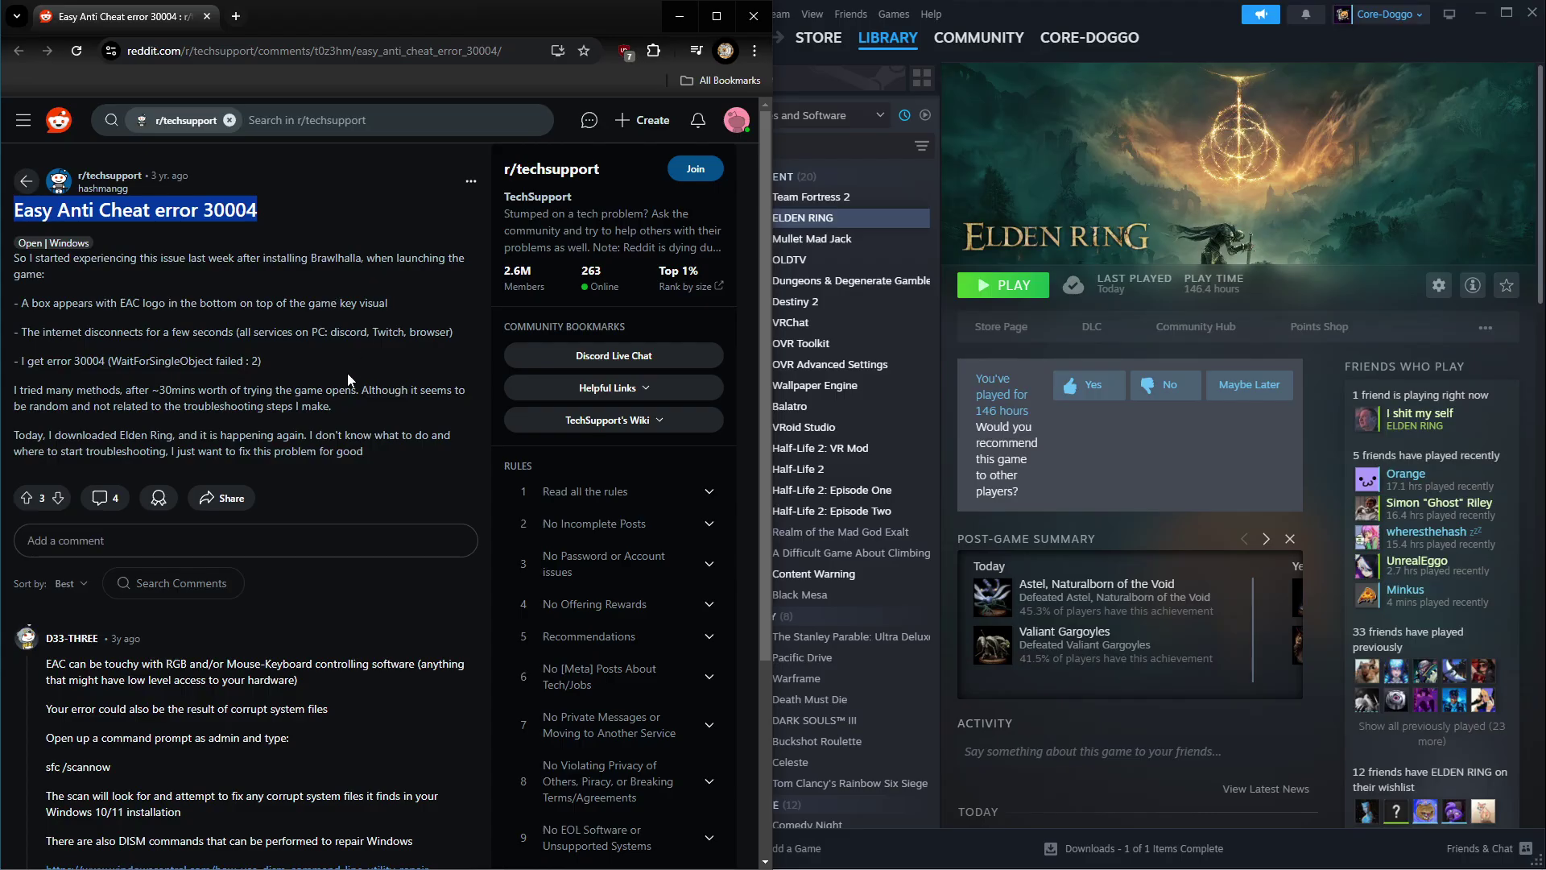
scroll(342, 382, down, 3)
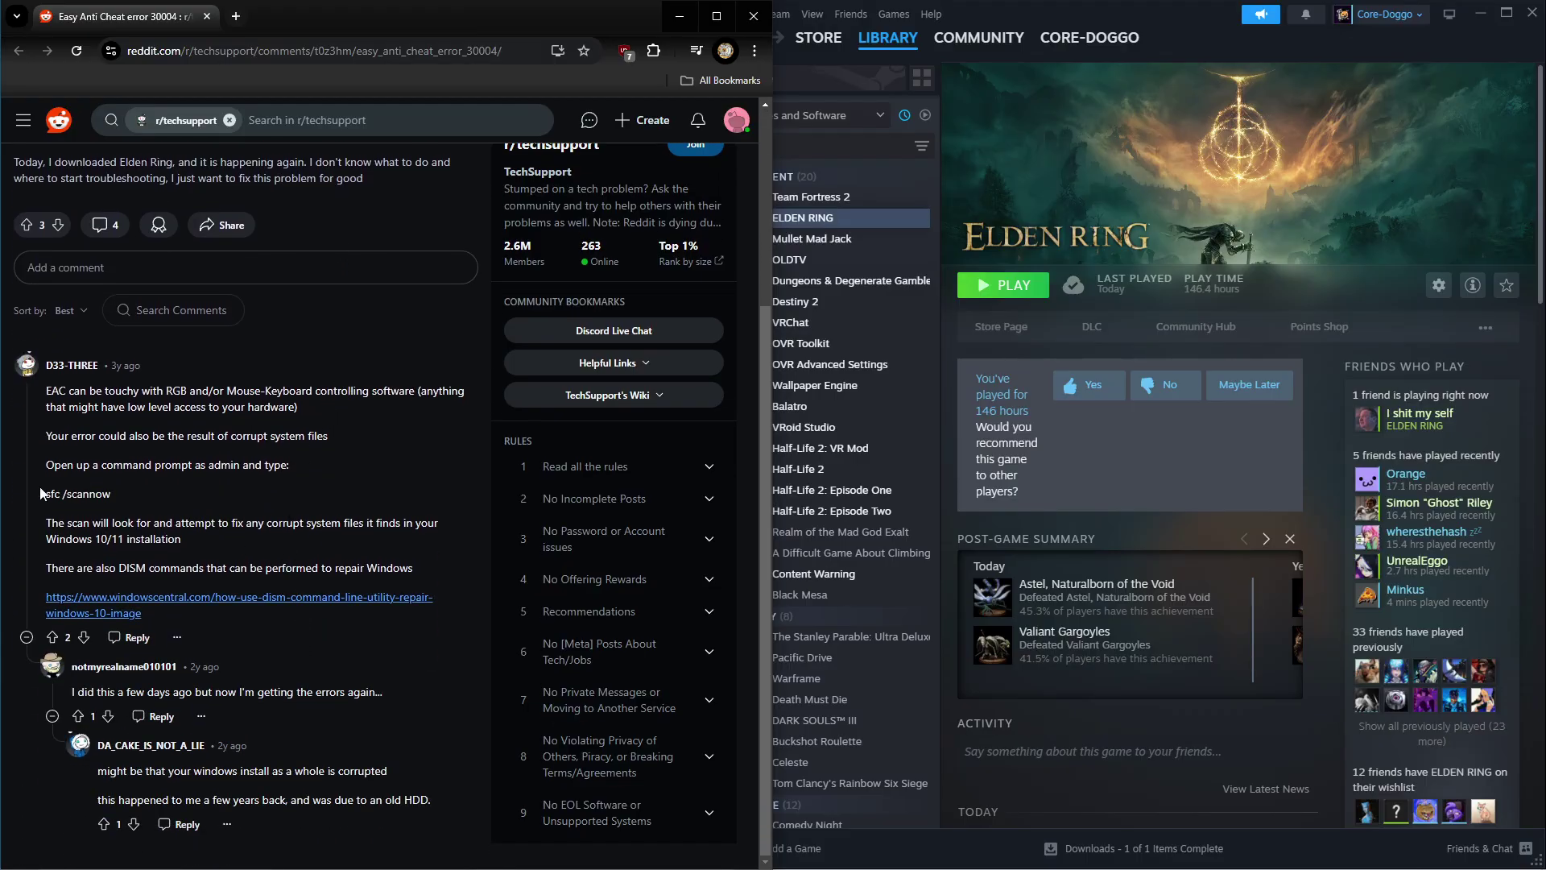
drag(46, 385, 331, 439)
click(168, 506)
drag(191, 777, 268, 771)
click(270, 539)
Browse to ELDEN RING's local install folder from its Steam Installed Files properties
click(1054, 182)
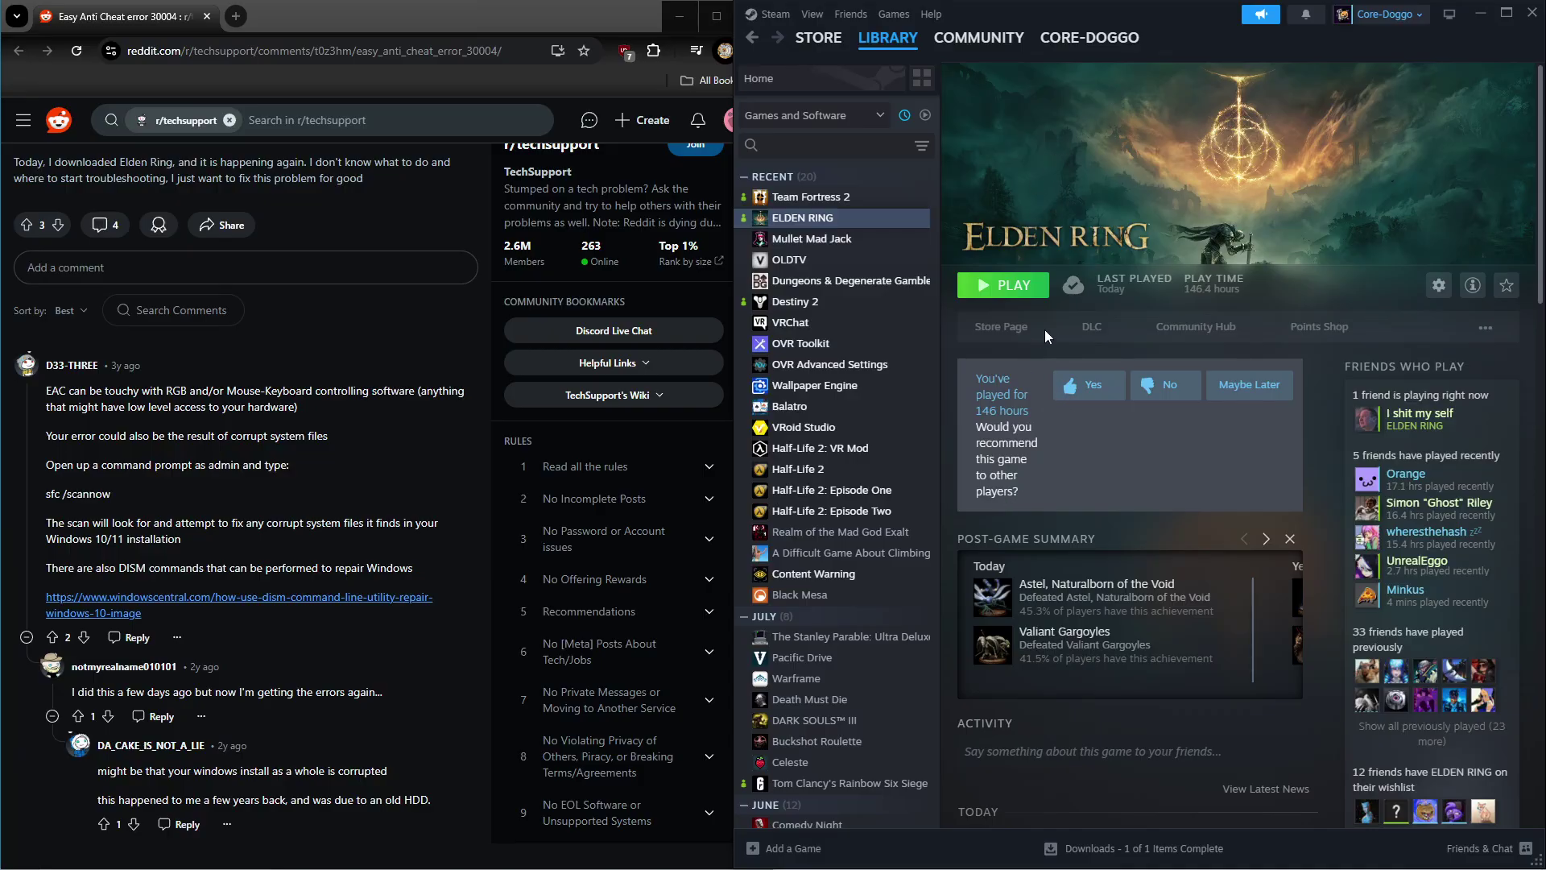
right_click(893, 228)
click(943, 345)
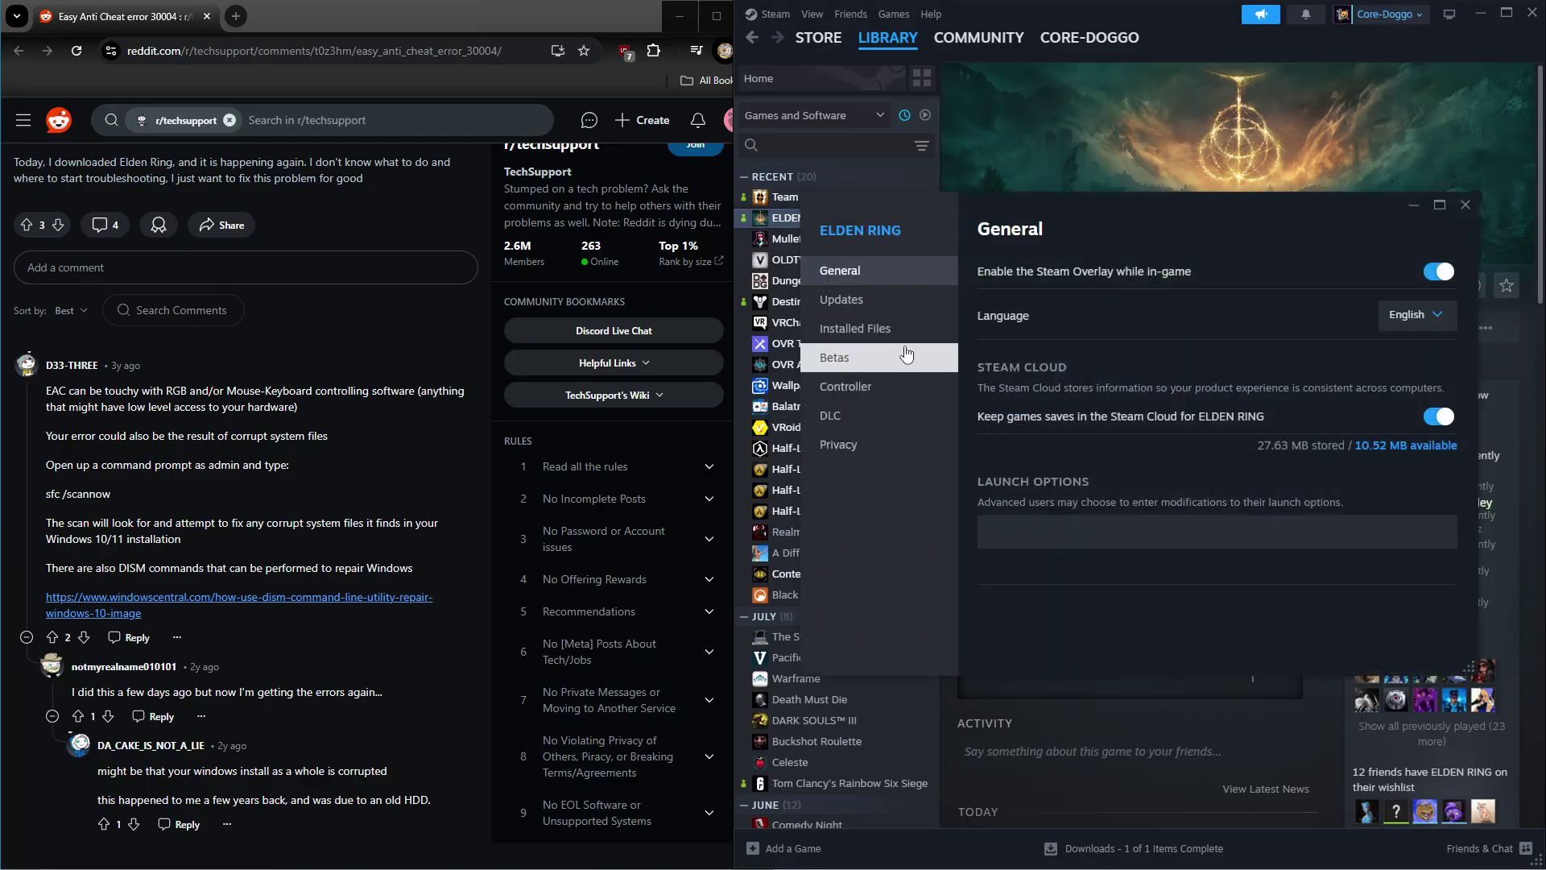
click(885, 329)
click(1428, 274)
Maximize Explorer, enter Game\EasyAntiCheat, and run uninstall_easyanticheat_eos_setup until uninstallation completes
click(618, 228)
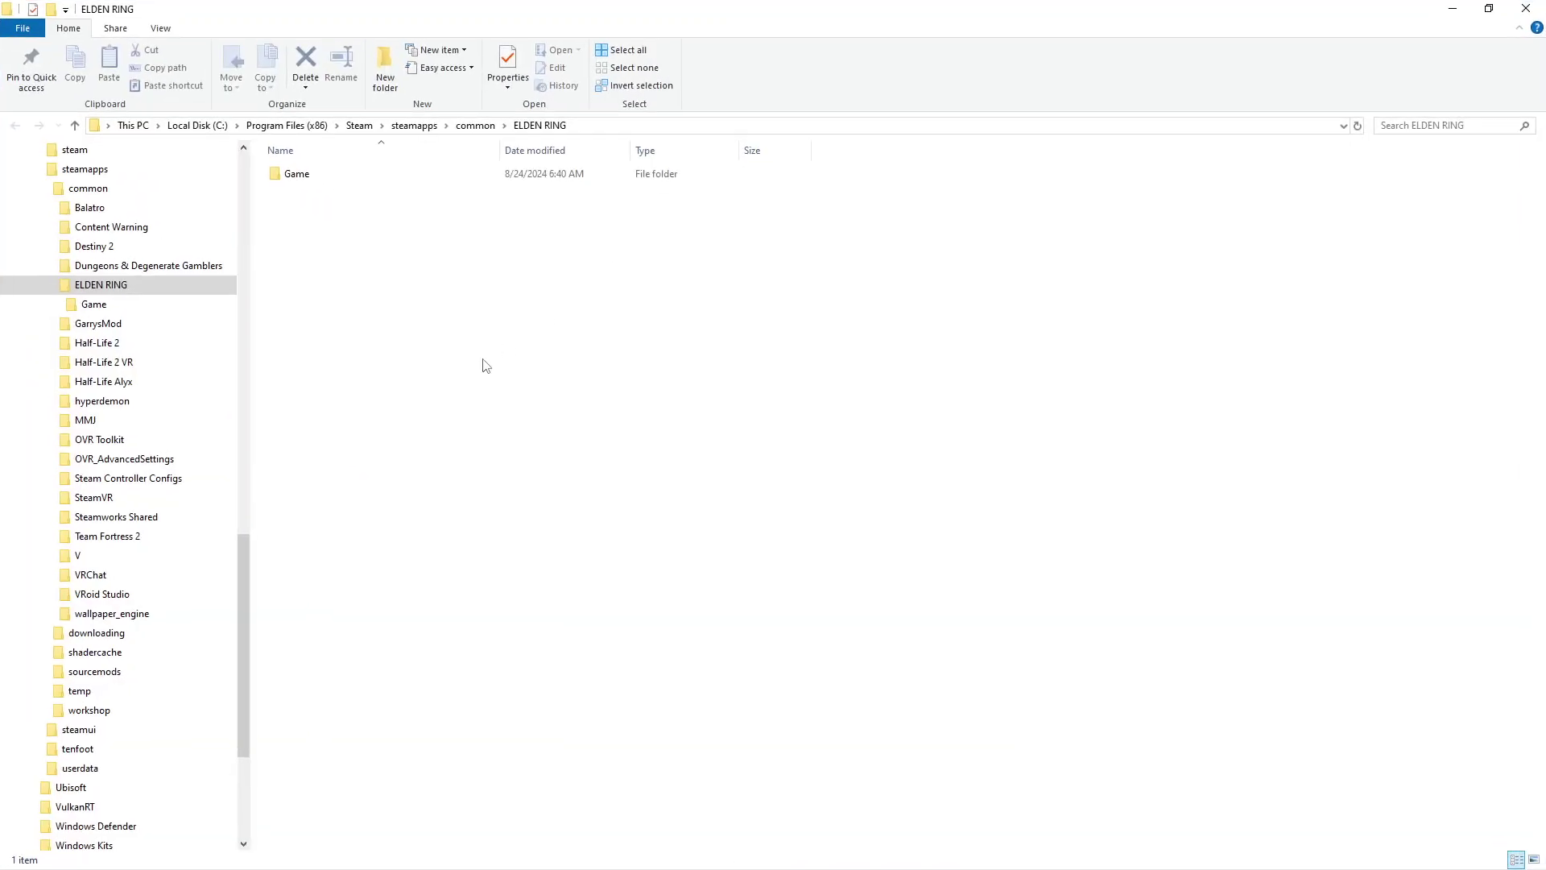
double_click(326, 177)
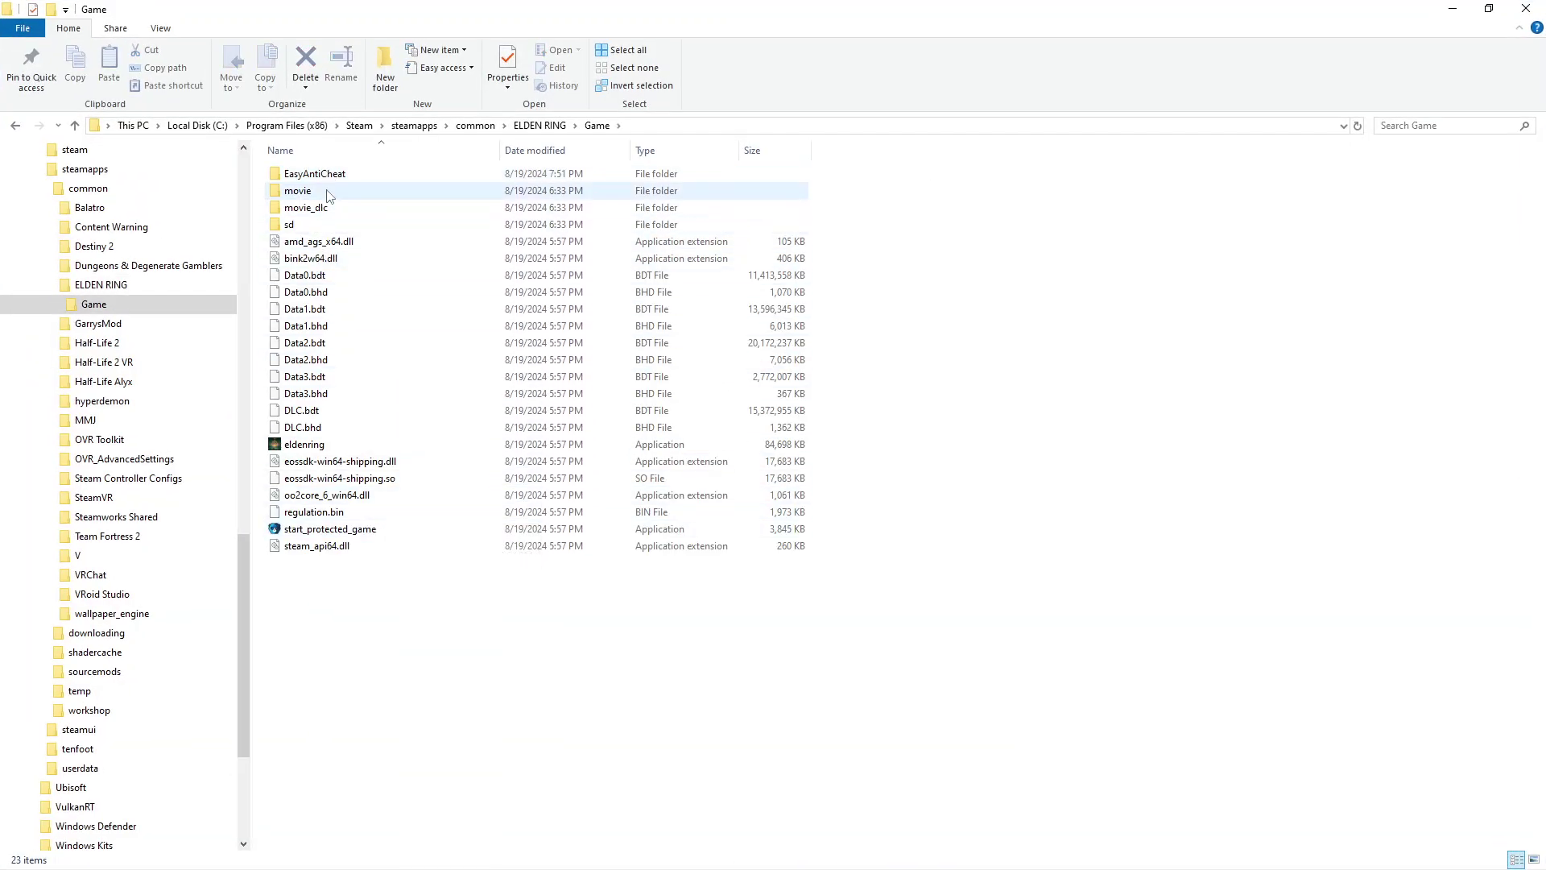
double_click(318, 174)
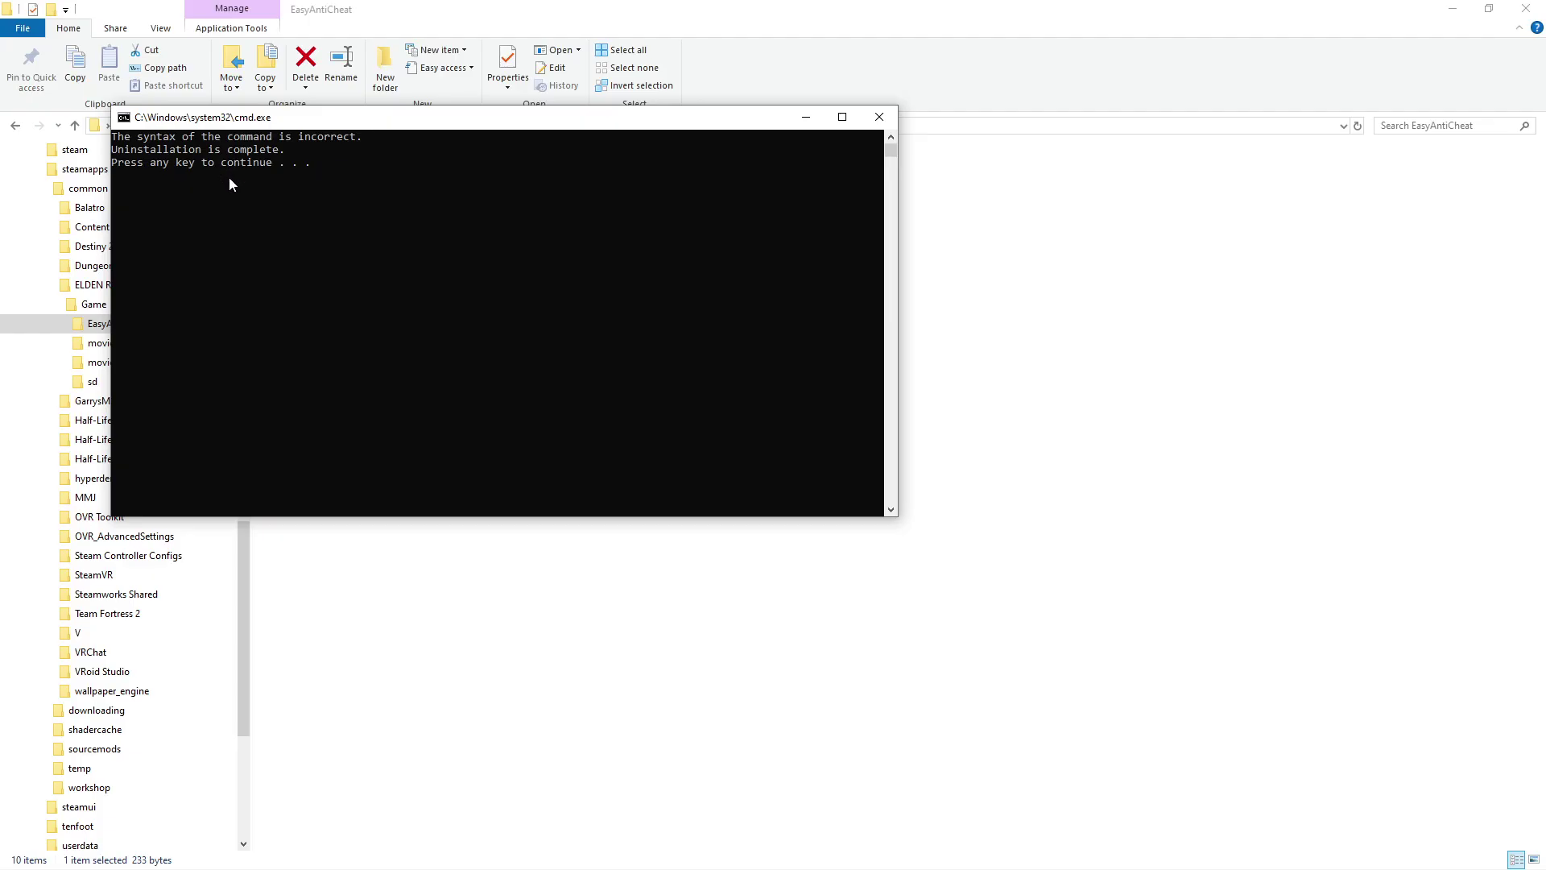
key(Return)
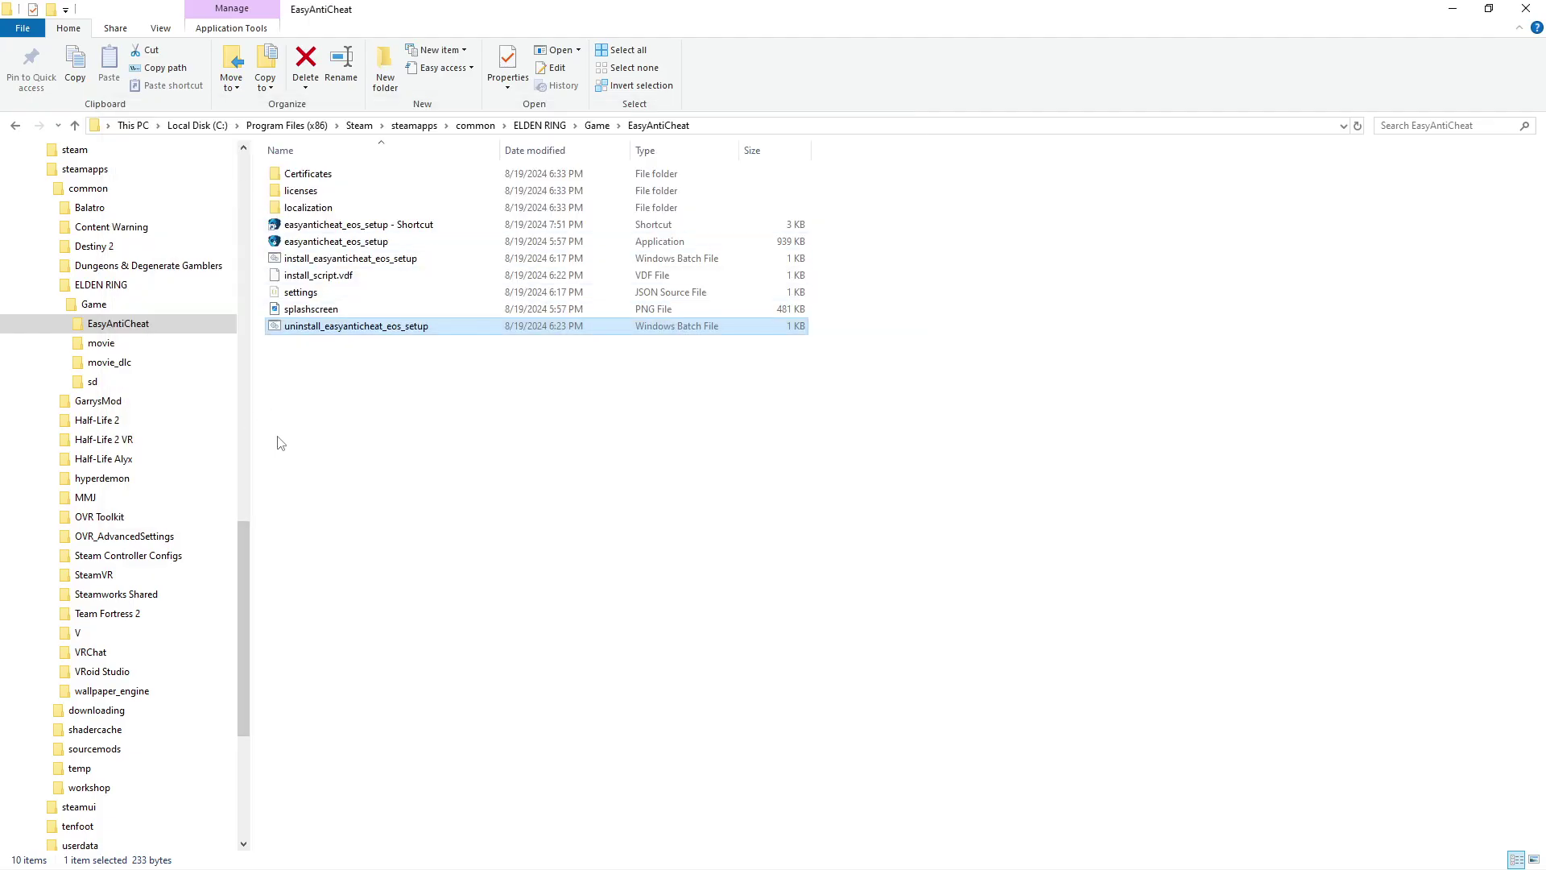
scroll(220, 441, down, 1)
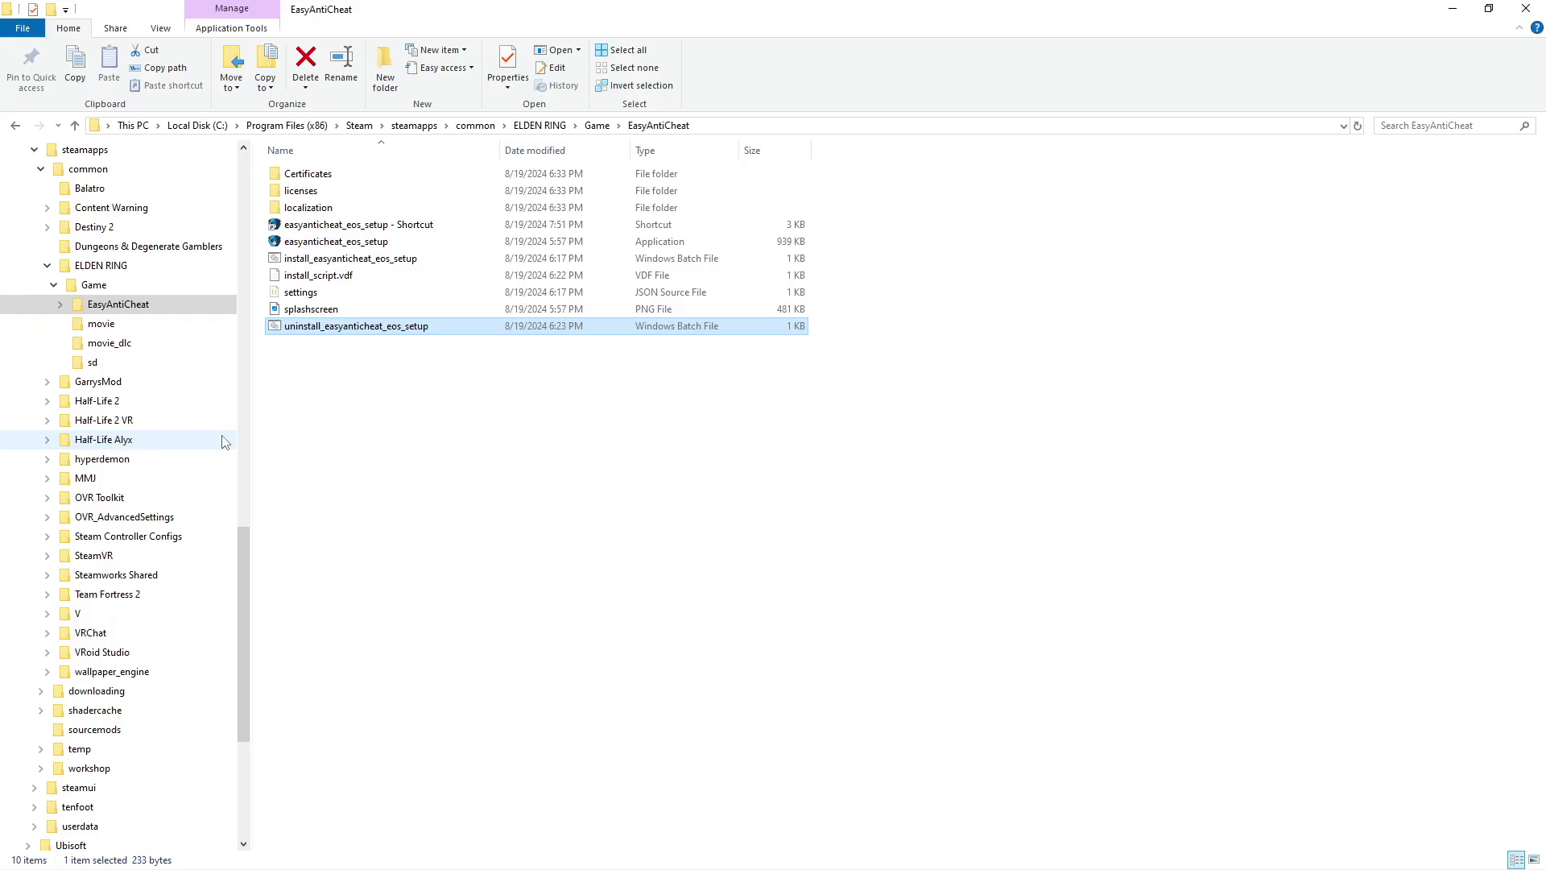
Launch Run from the Start search and open the System32 folder
key(super)
text(run)
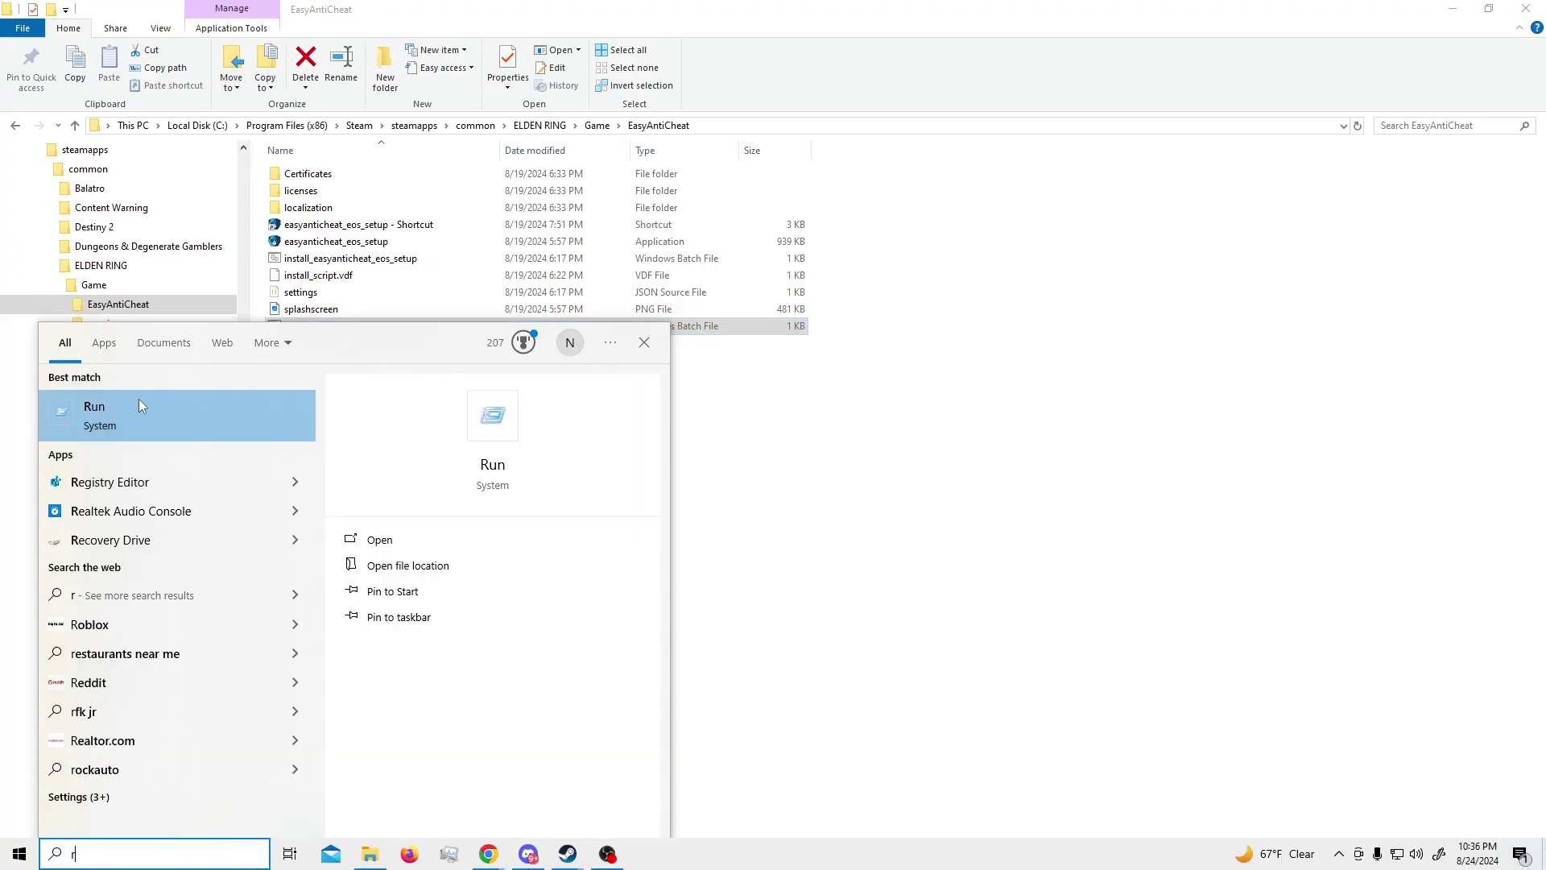
key(Return)
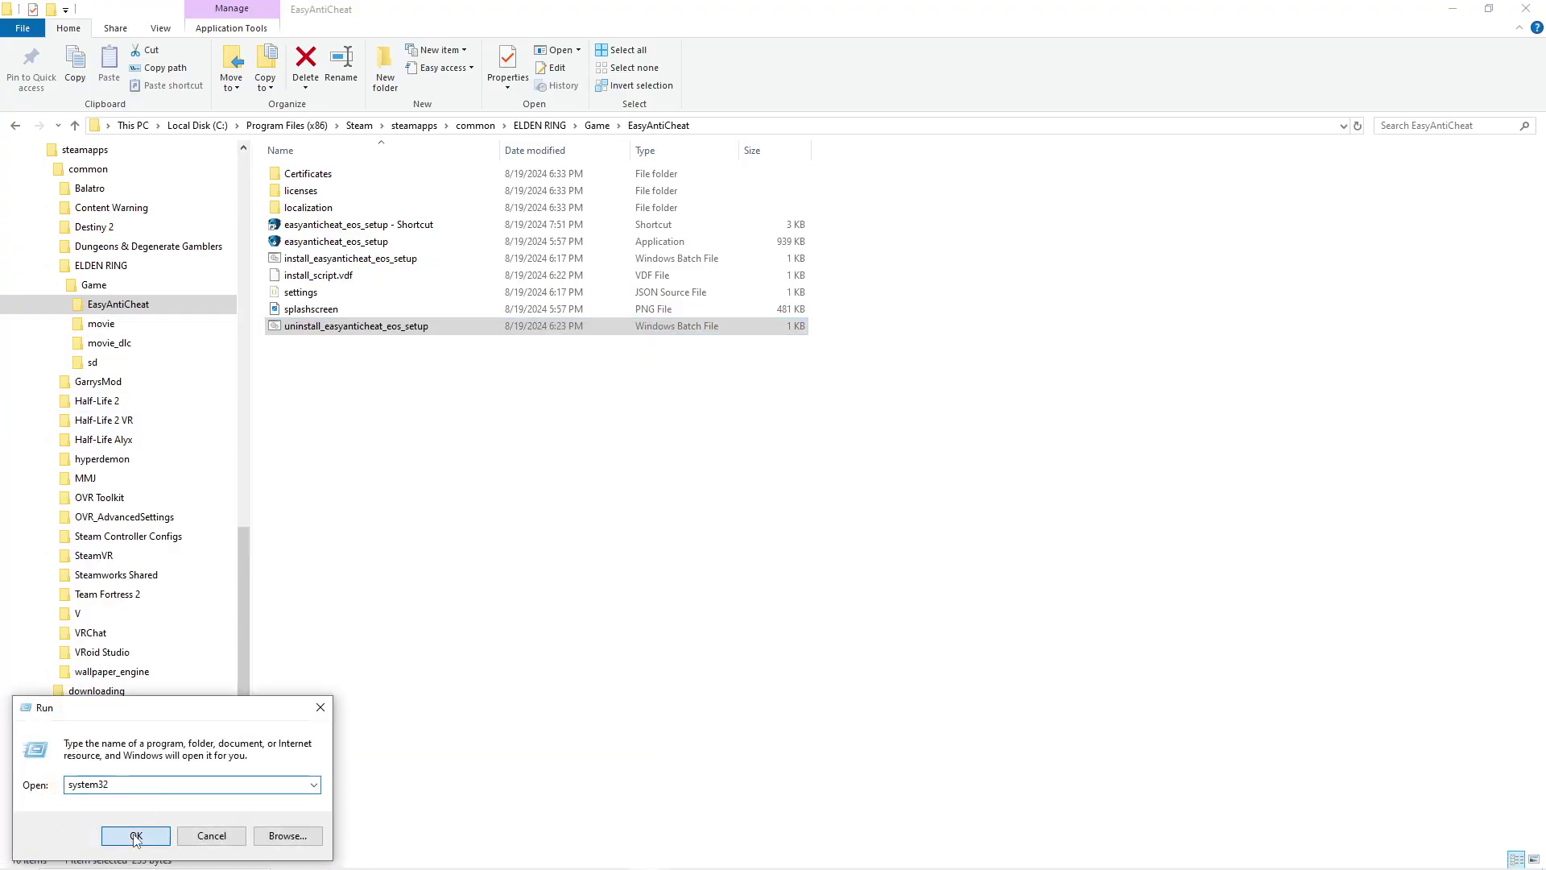
click(136, 835)
Maximize the System32 window and scroll through its 4,601 items
click(643, 247)
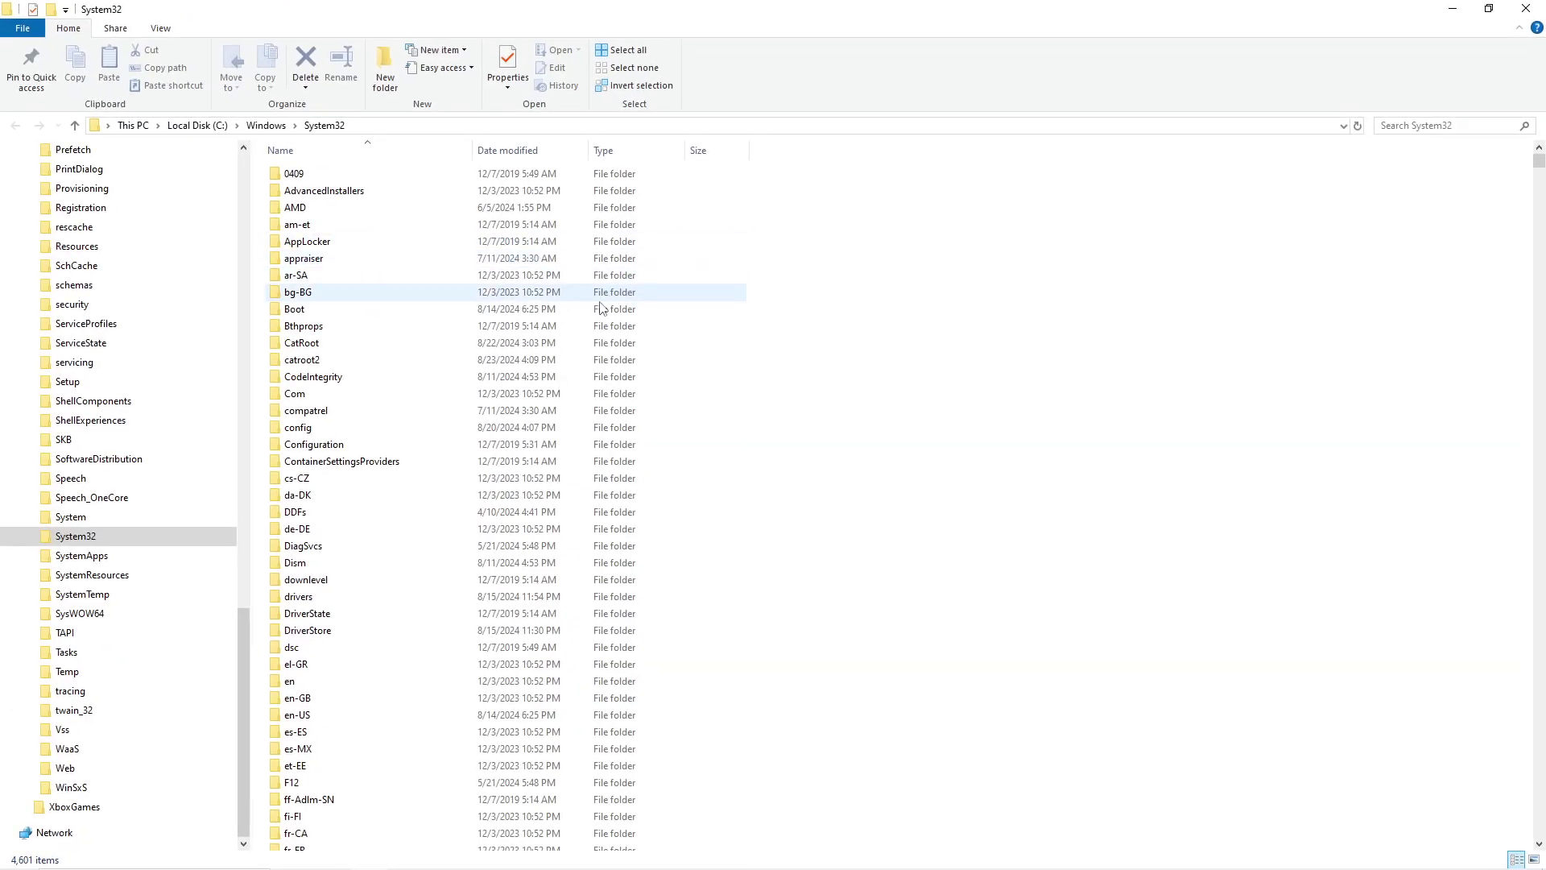
scroll(537, 400, down, 10)
scroll(537, 400, down, 20)
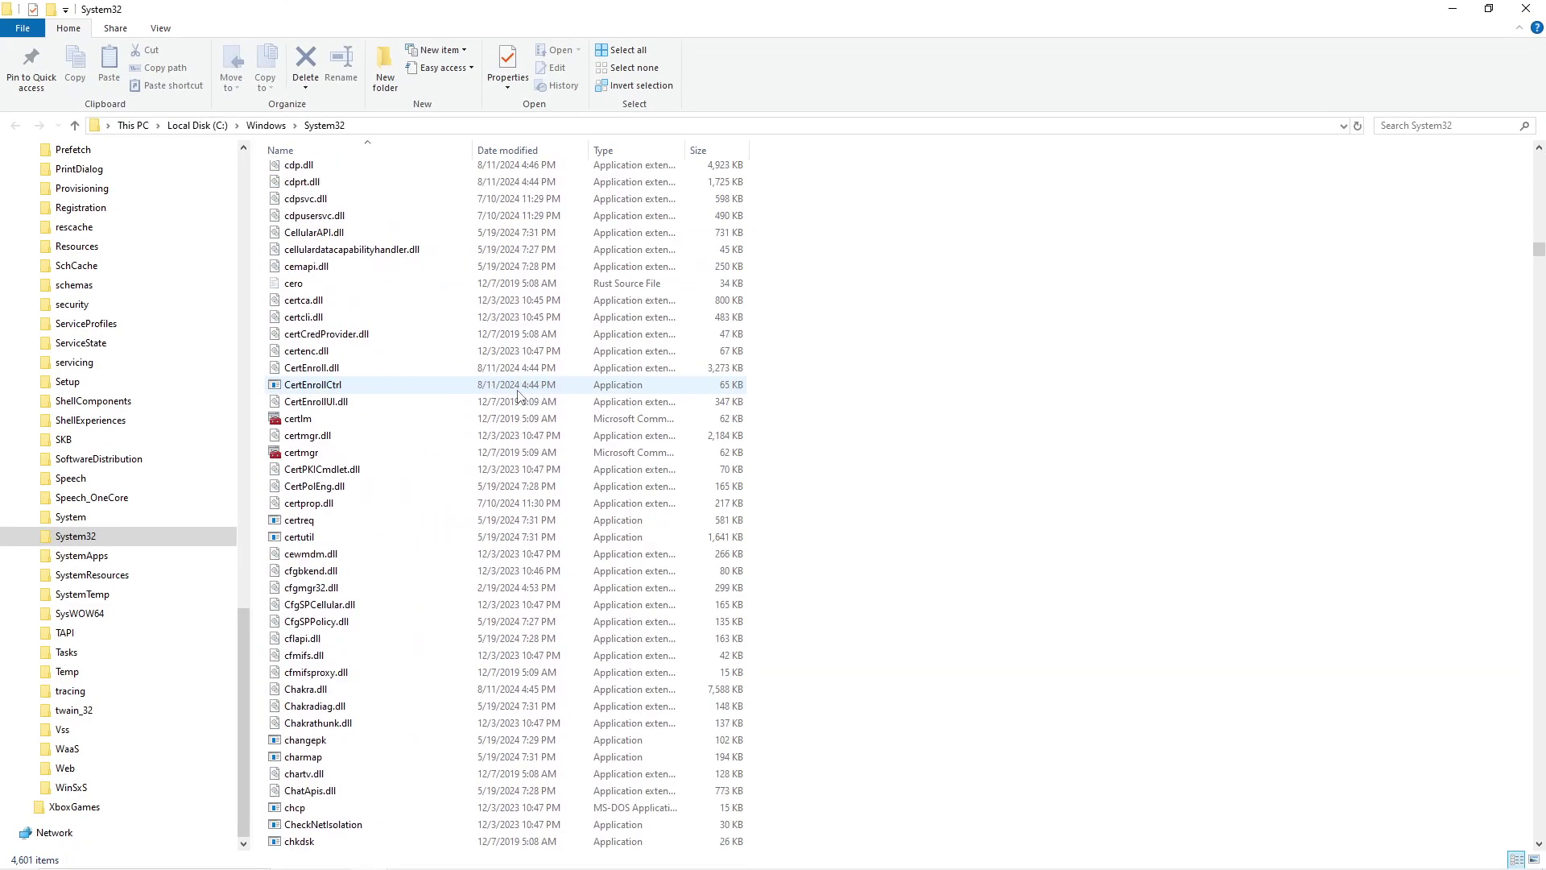
scroll(520, 396, down, 20)
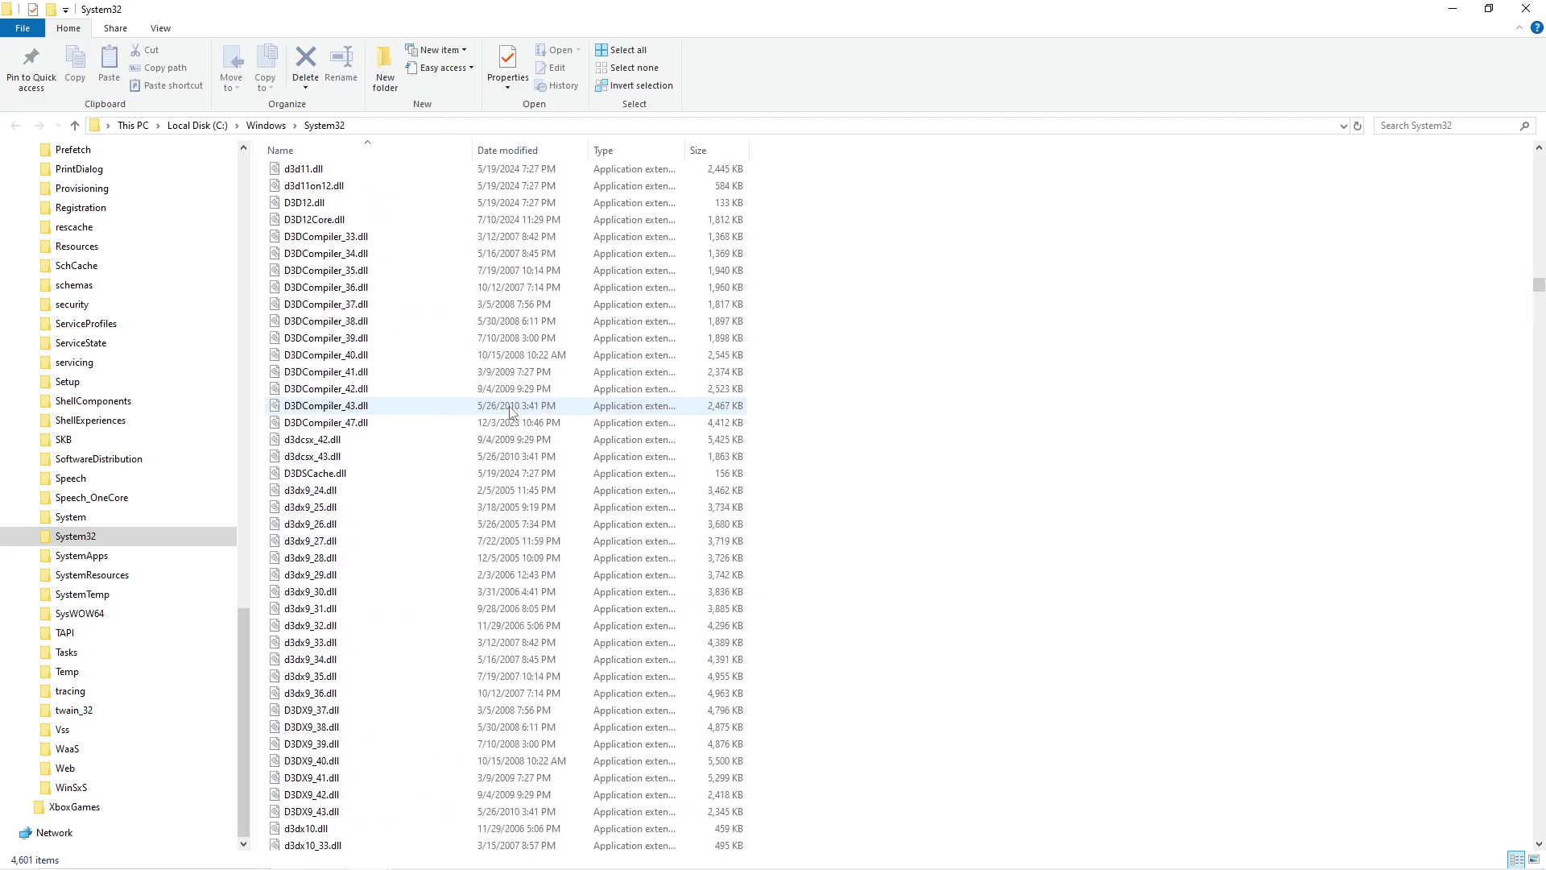
scroll(511, 439, up, 10)
scroll(512, 438, up, 3)
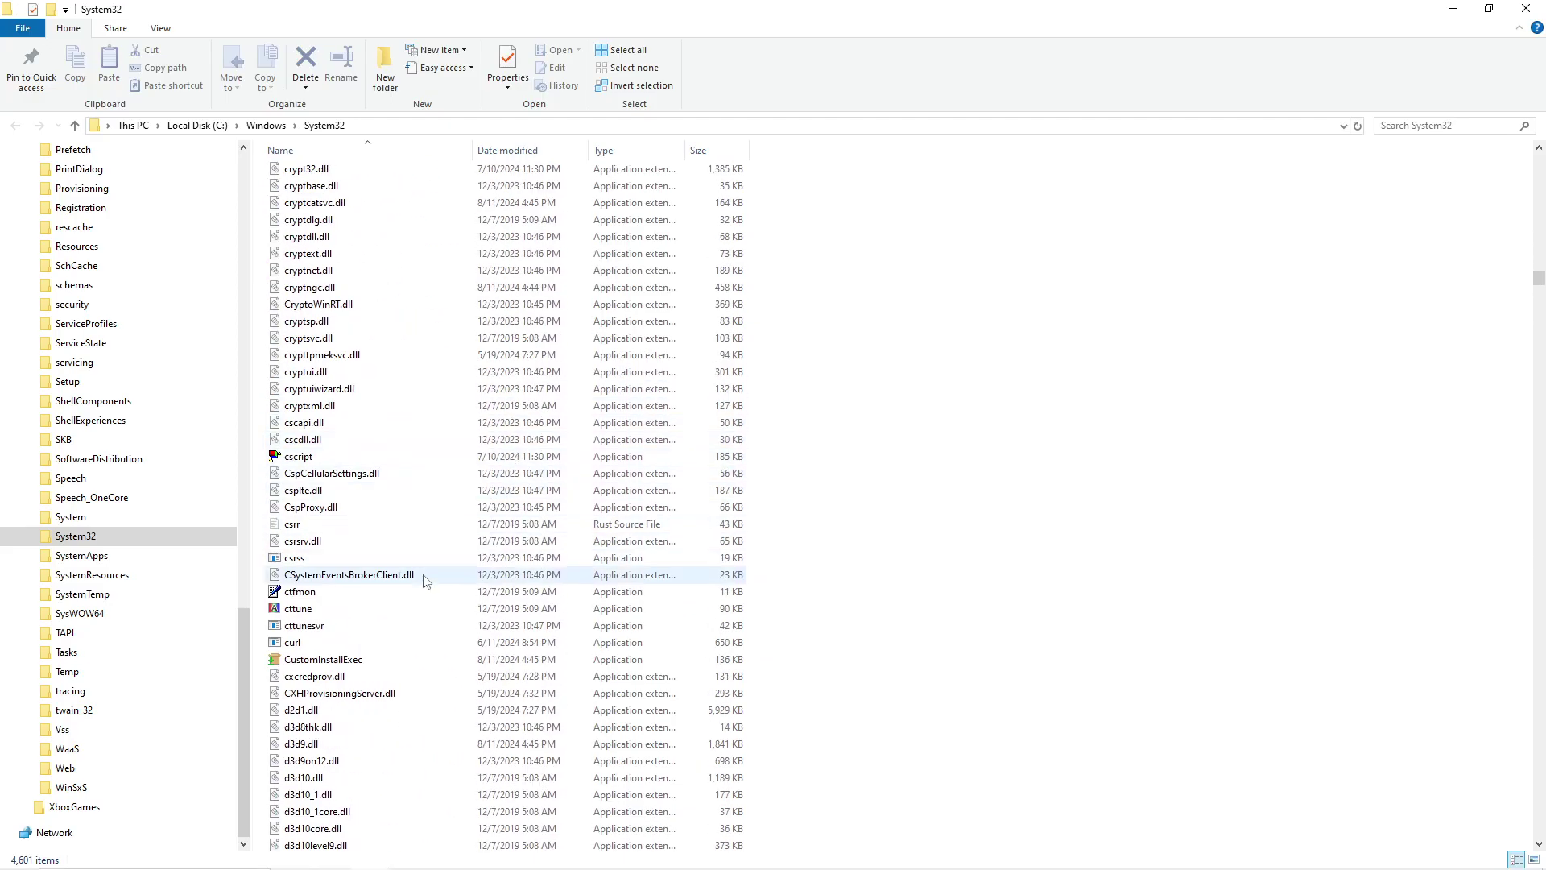
scroll(392, 661, down, 1)
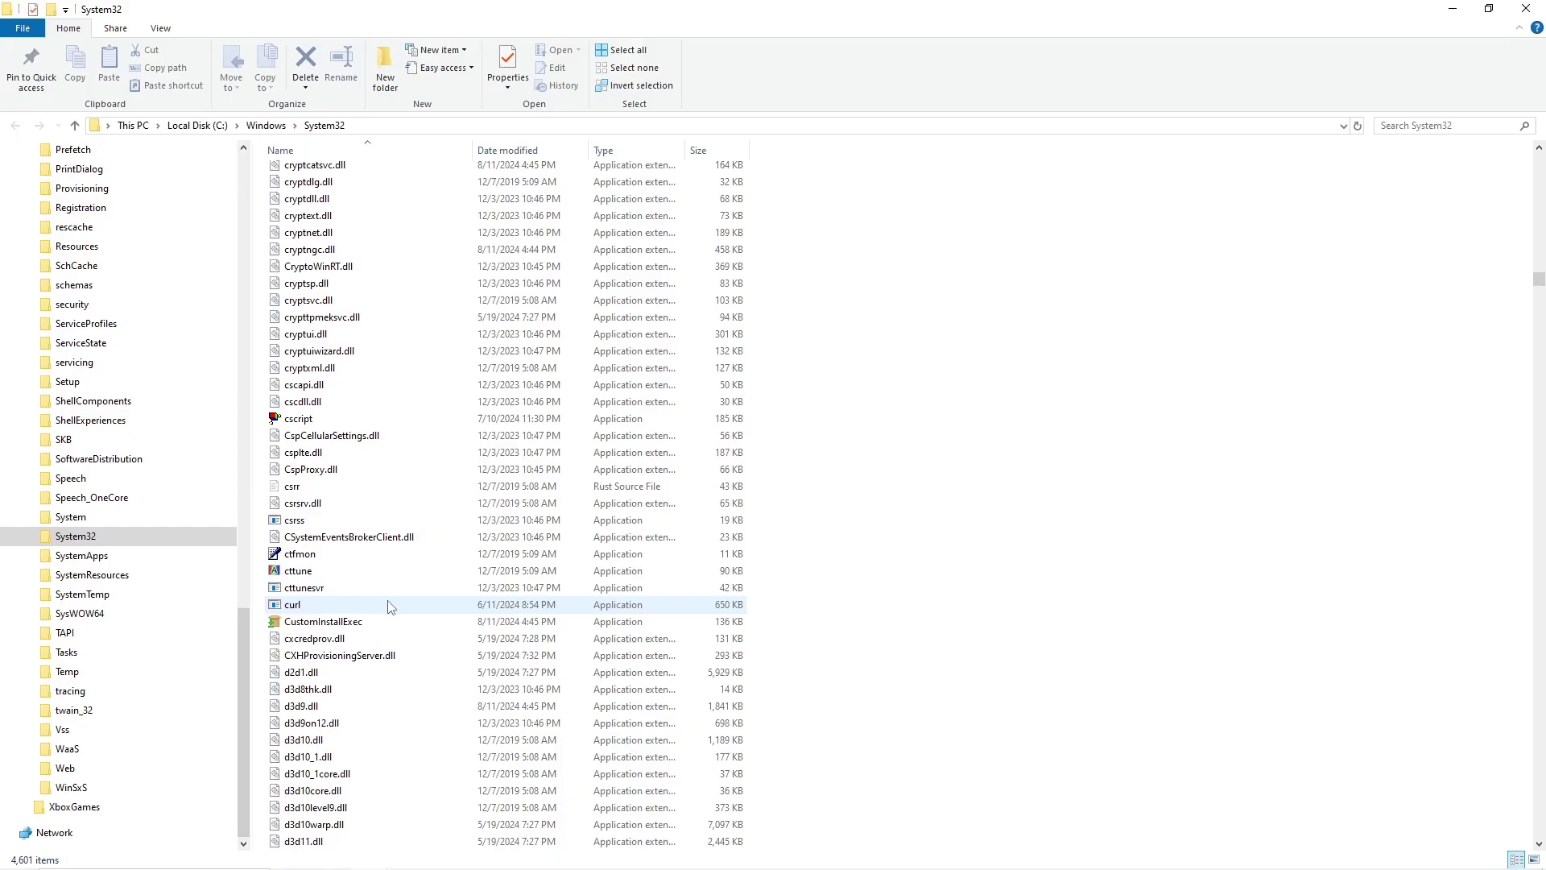
scroll(100, 519, up, 3)
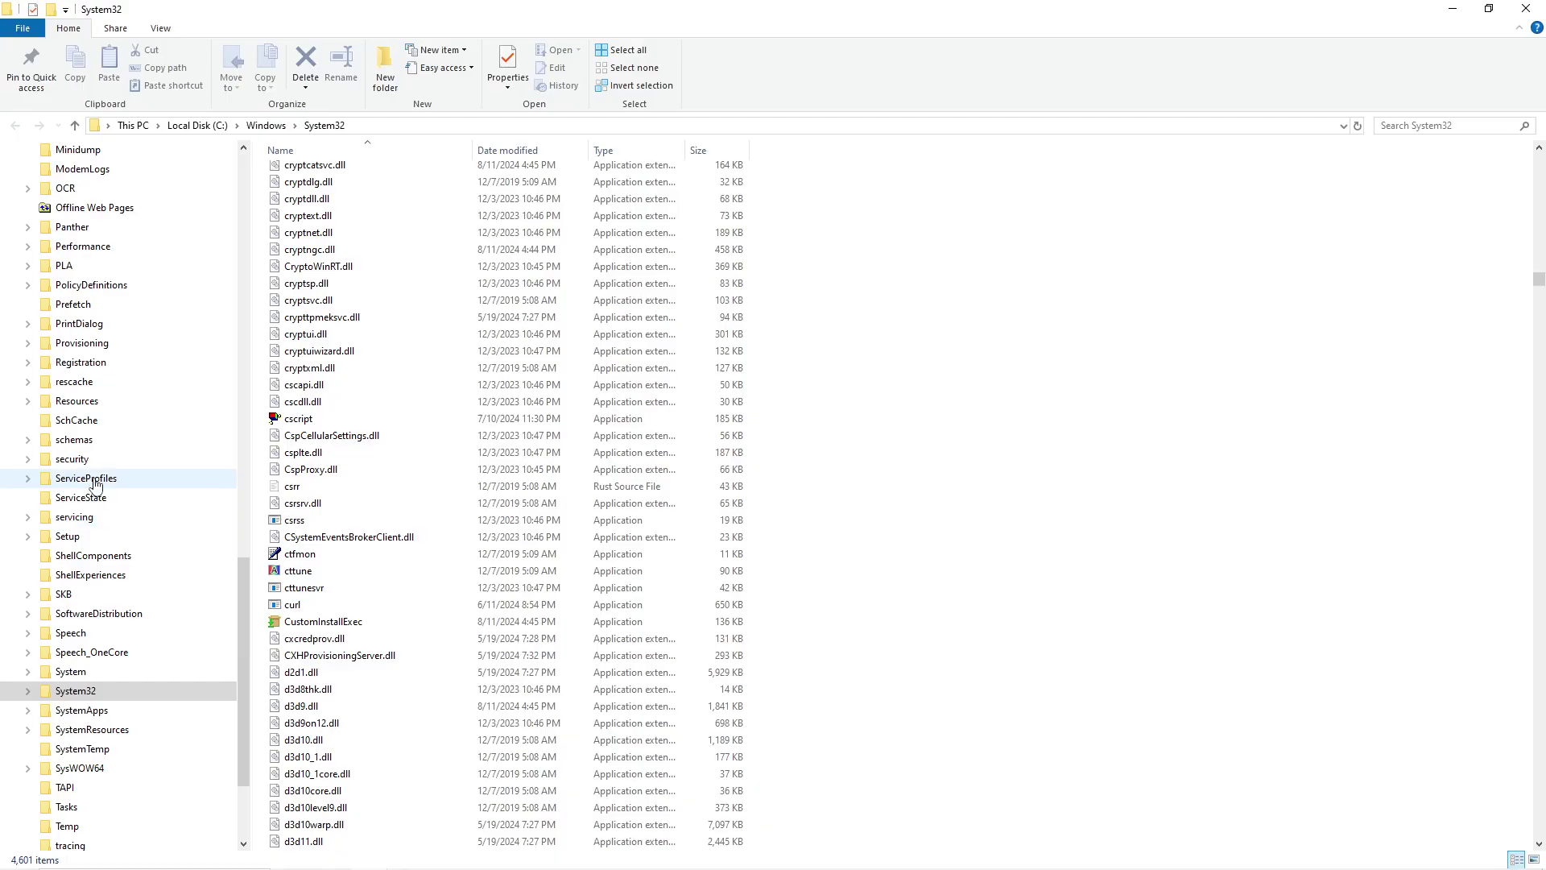
scroll(113, 456, up, 10)
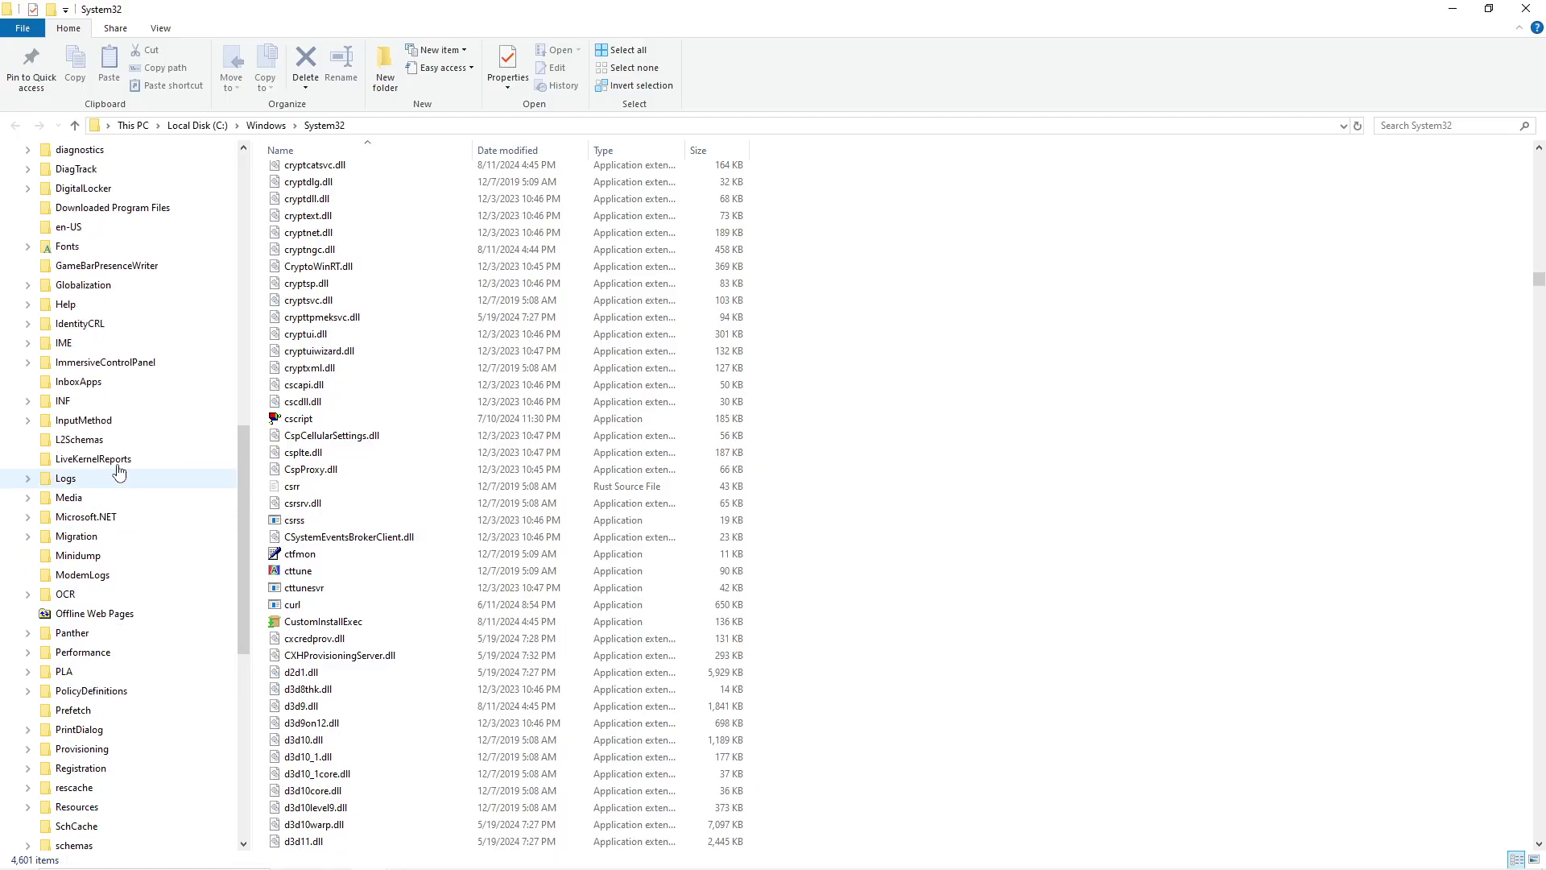
scroll(125, 461, up, 9)
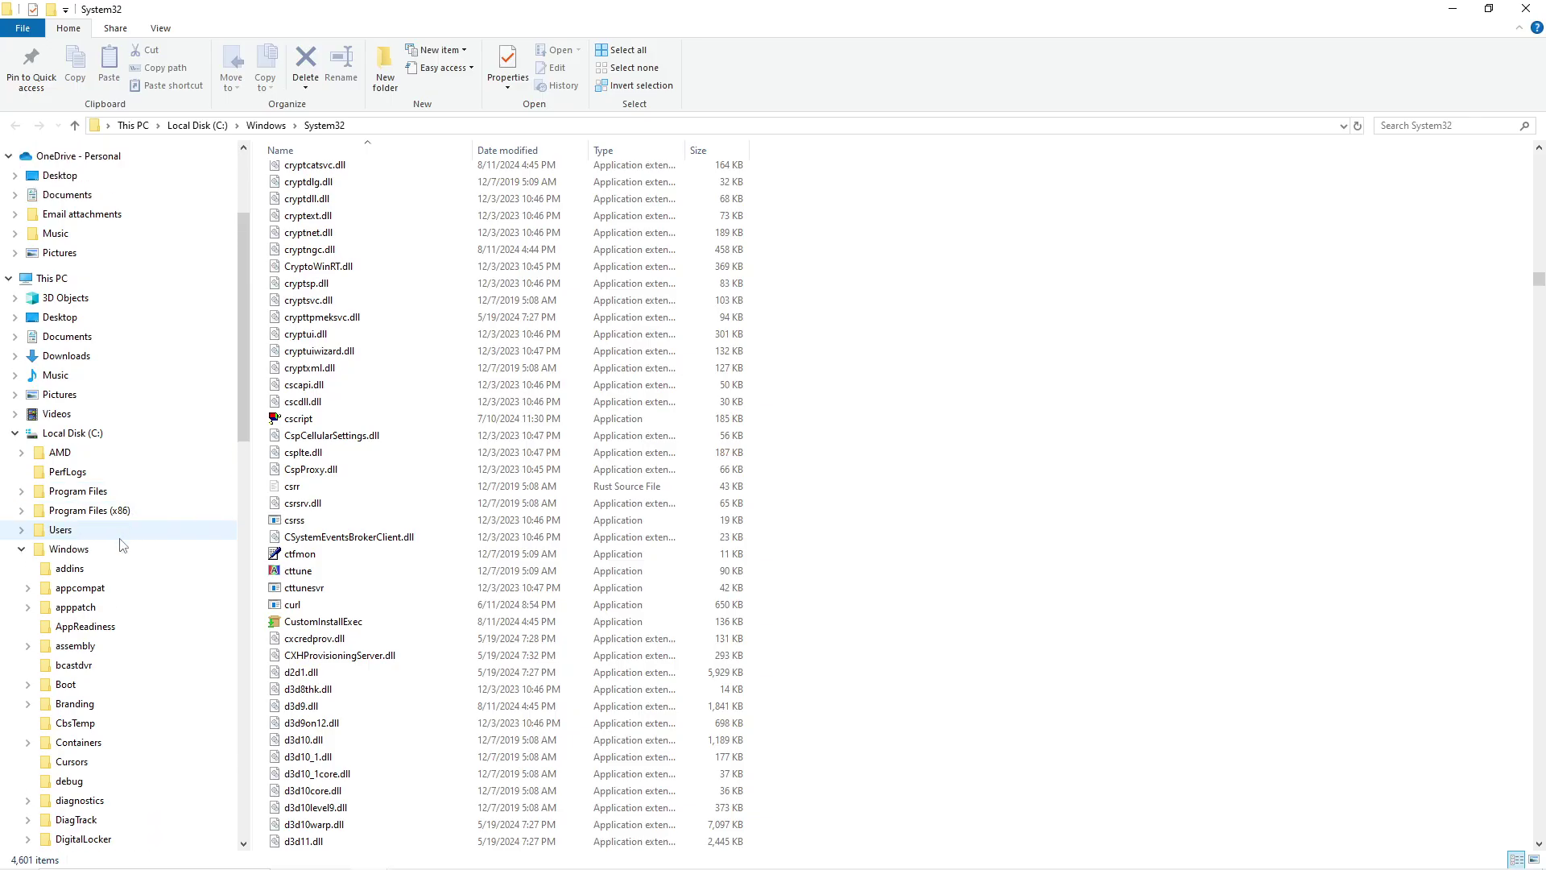
Delete EasyAntiCheat_EOS.sys from Program Files (x86)\EasyAntiCheat_EOS, then return to Program Files (x86)
click(125, 510)
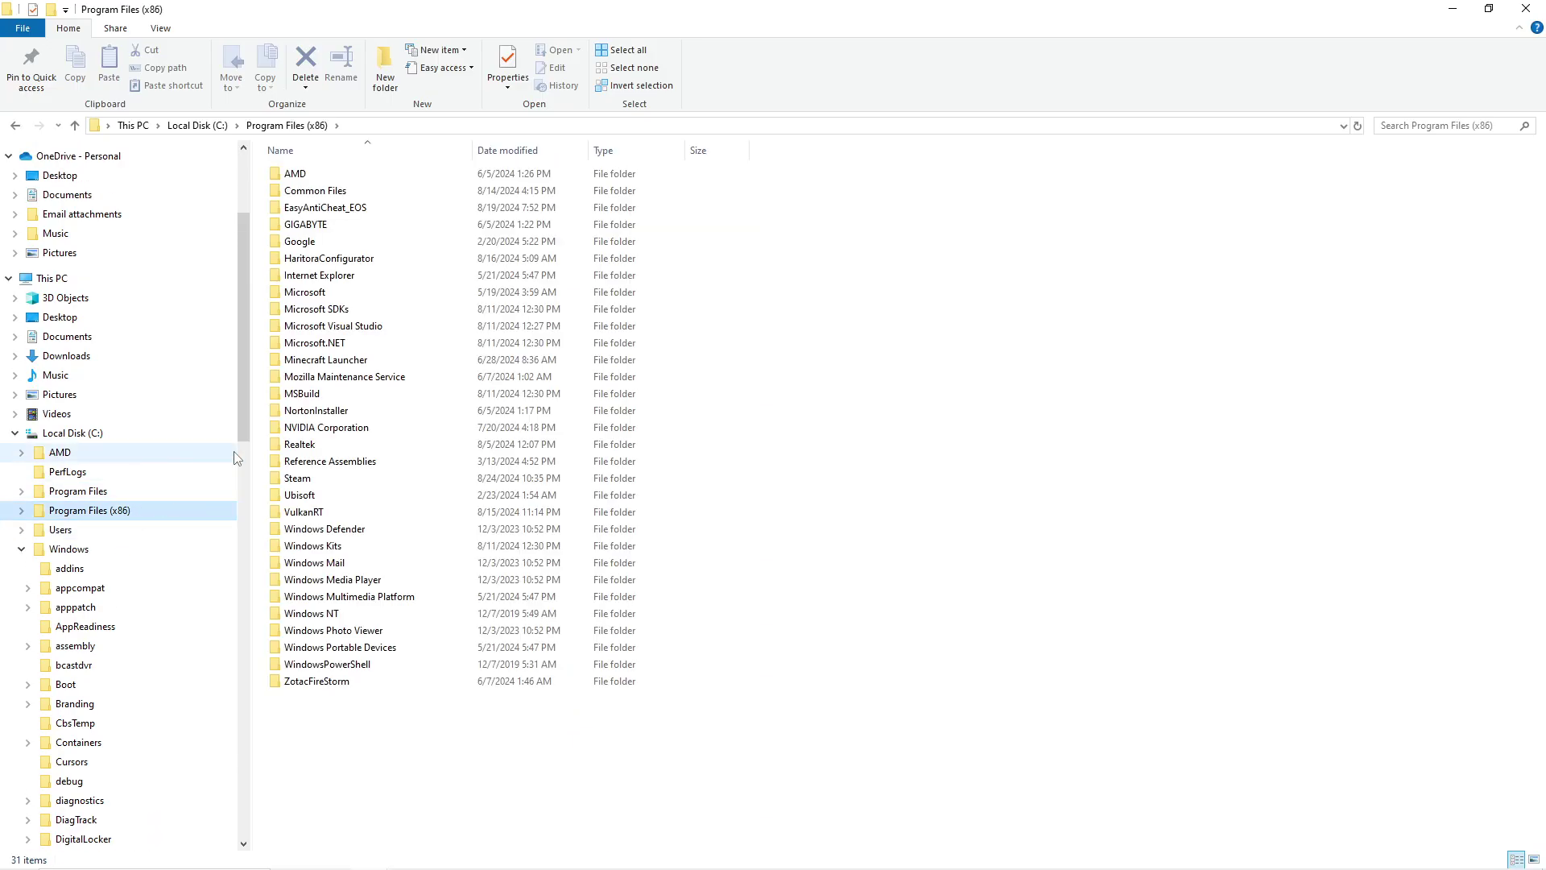
double_click(337, 211)
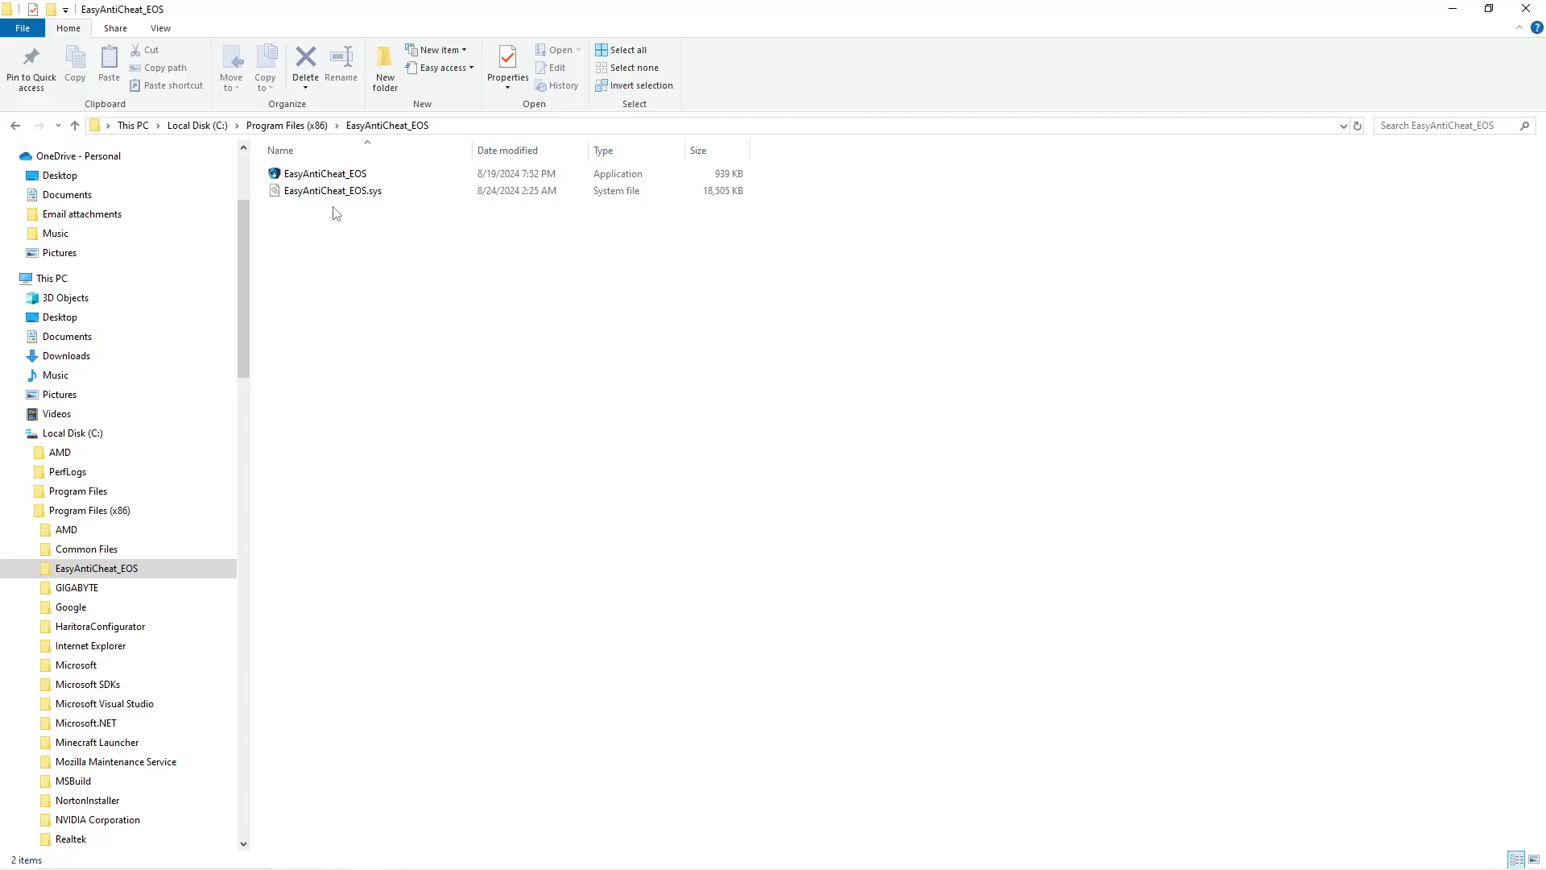
right_click(339, 195)
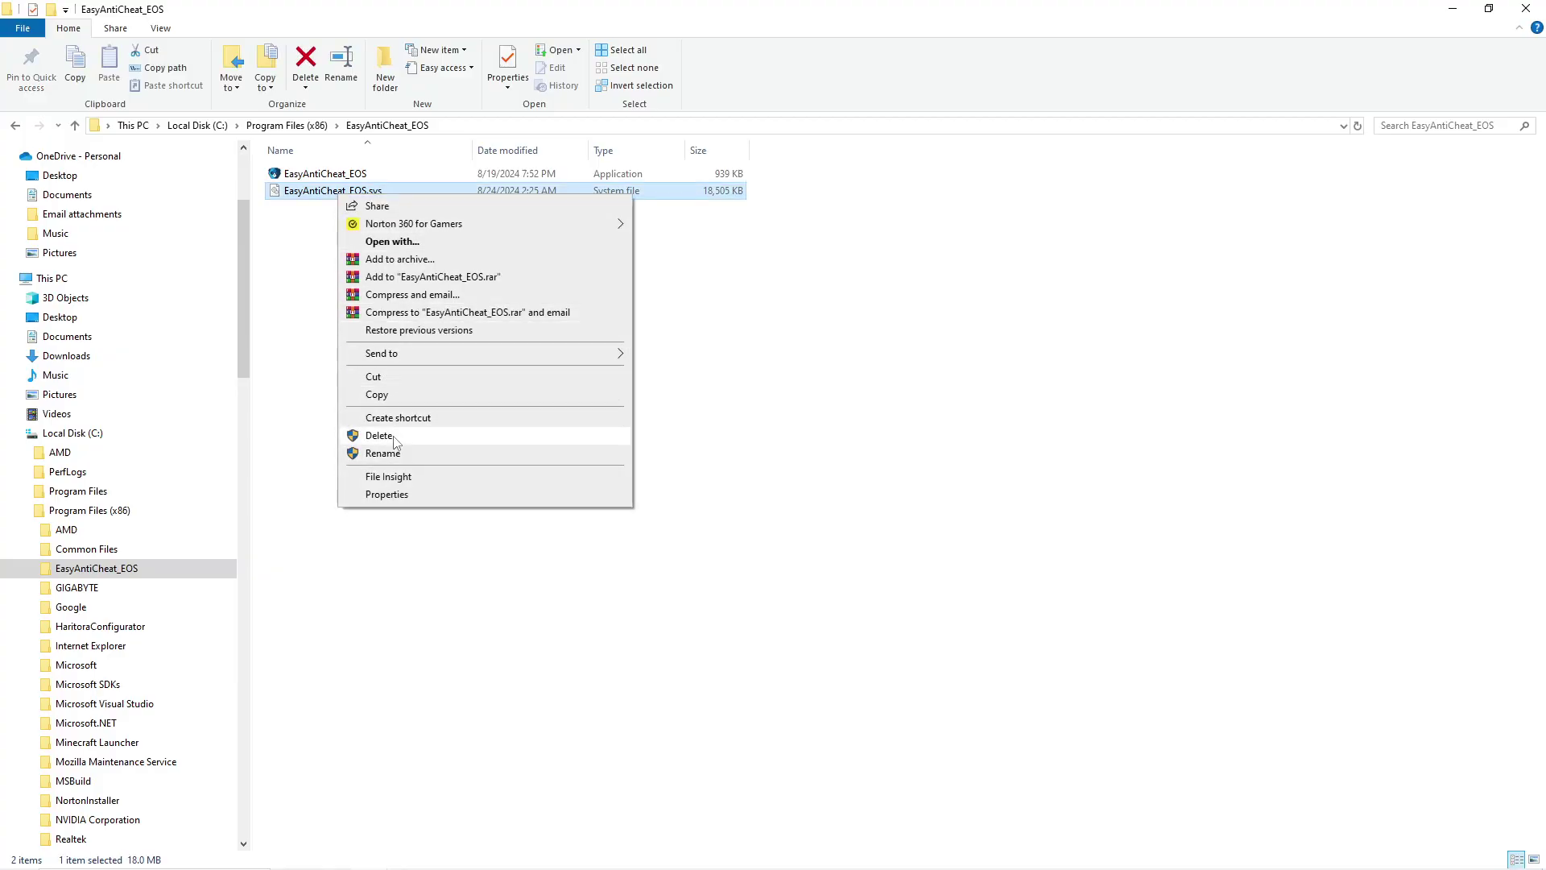
click(393, 435)
click(75, 126)
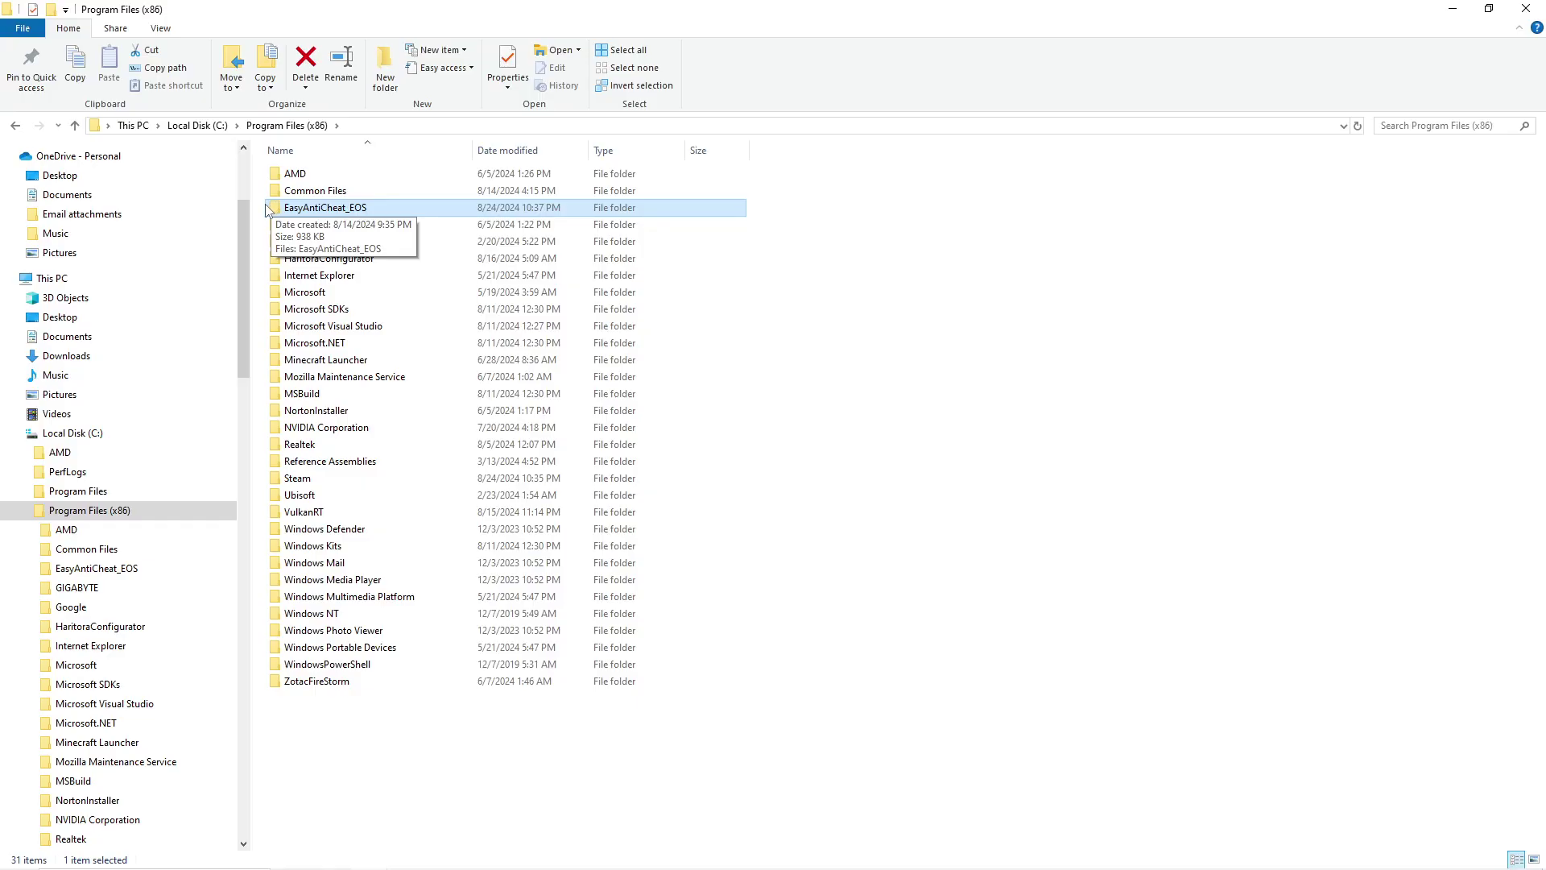
Examine the install arguments in the easyanticheat_eos_setup shortcut's Target field, then move Explorer aside
scroll(181, 580, down, 2)
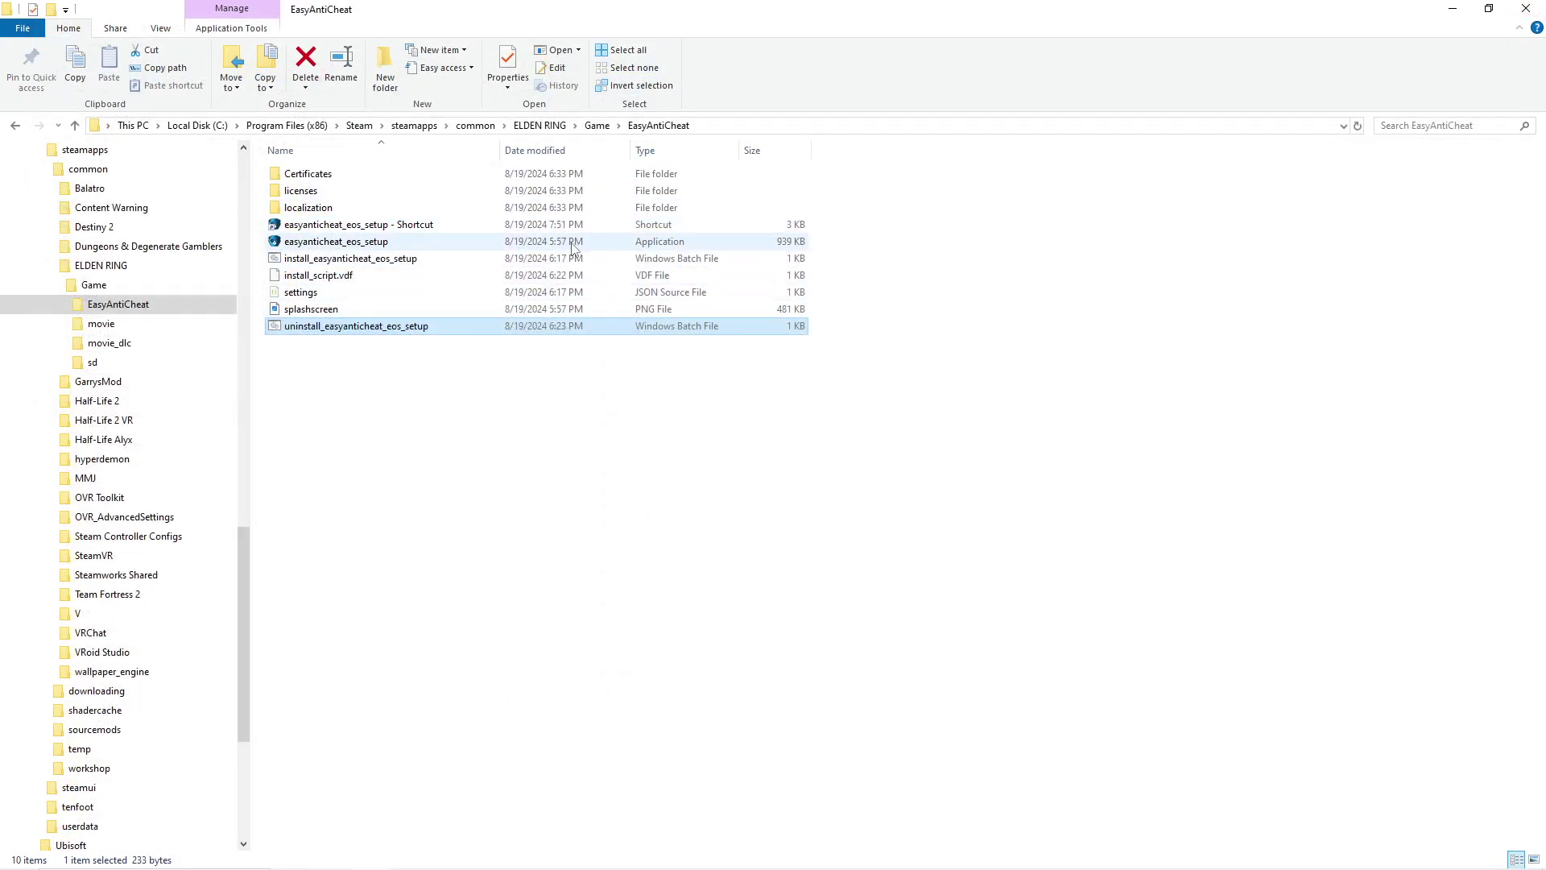
click(574, 243)
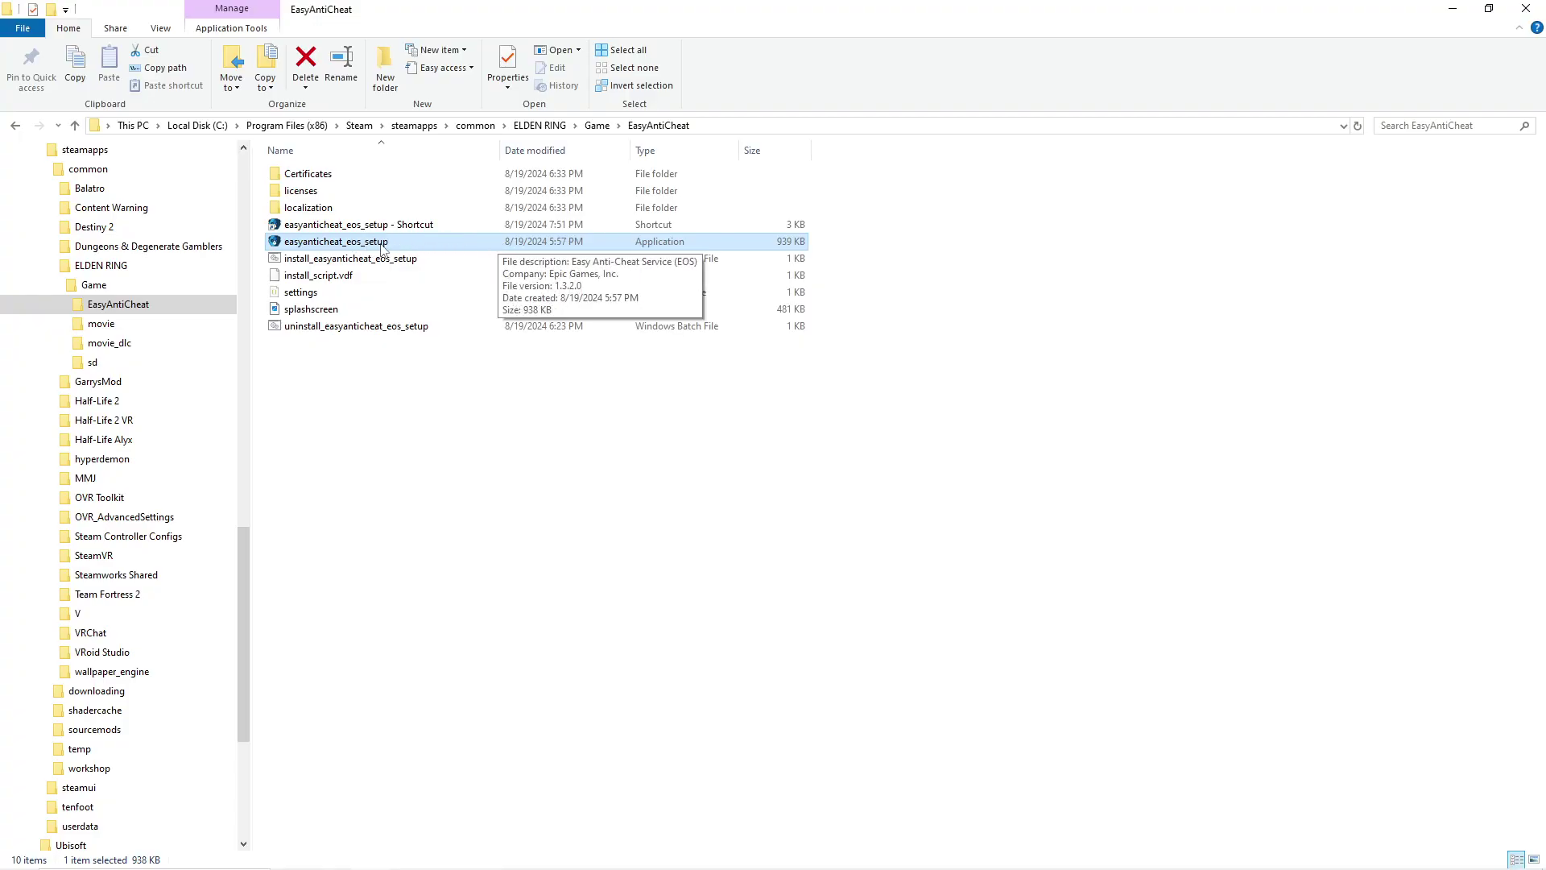
right_click(400, 227)
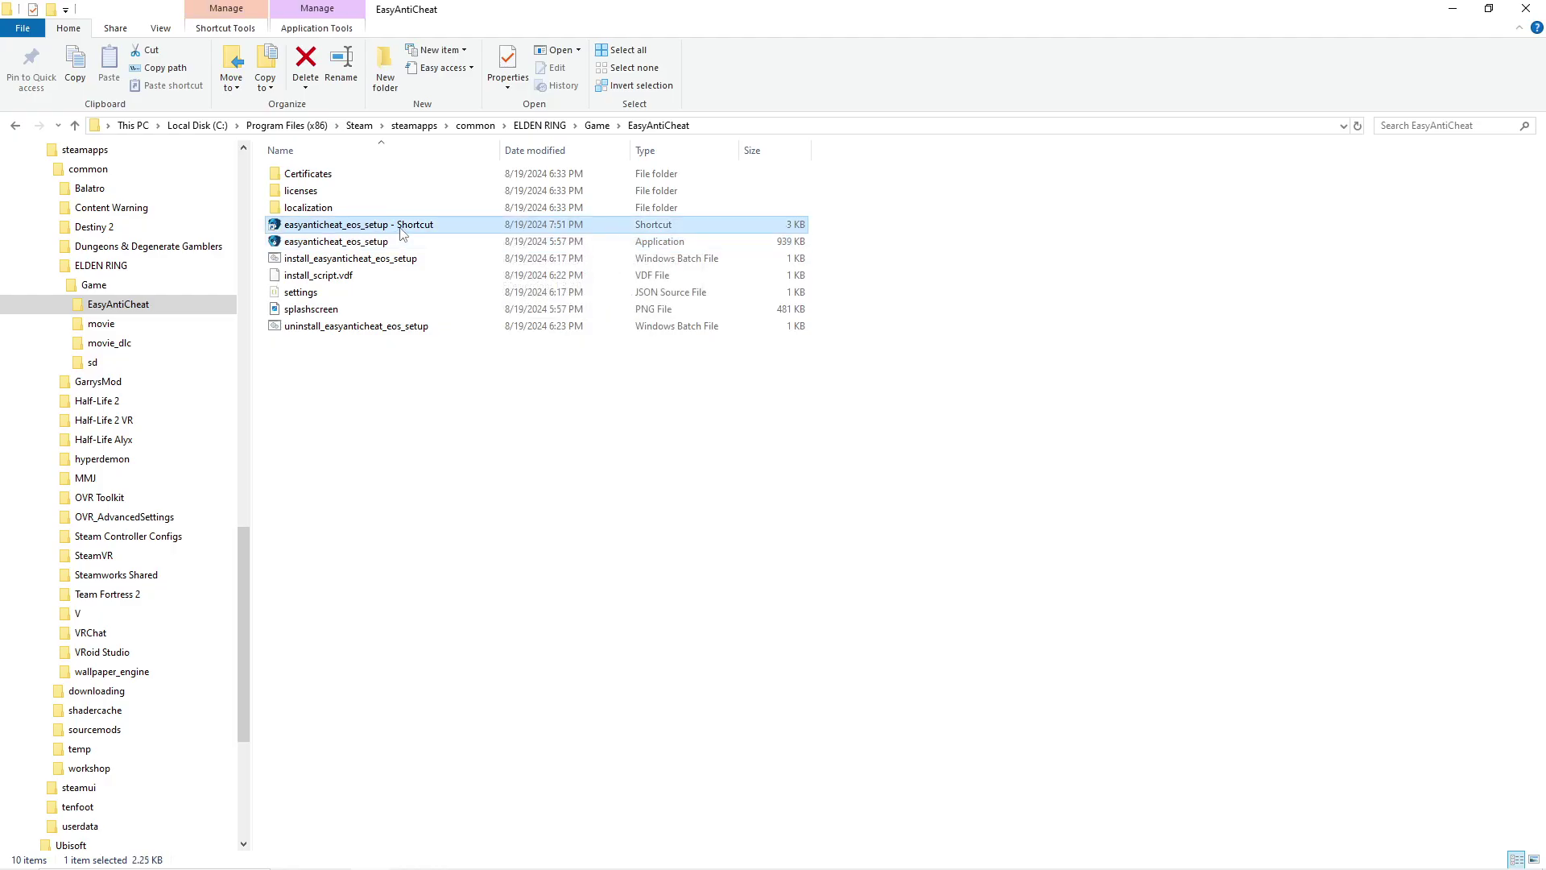
click(504, 606)
click(554, 388)
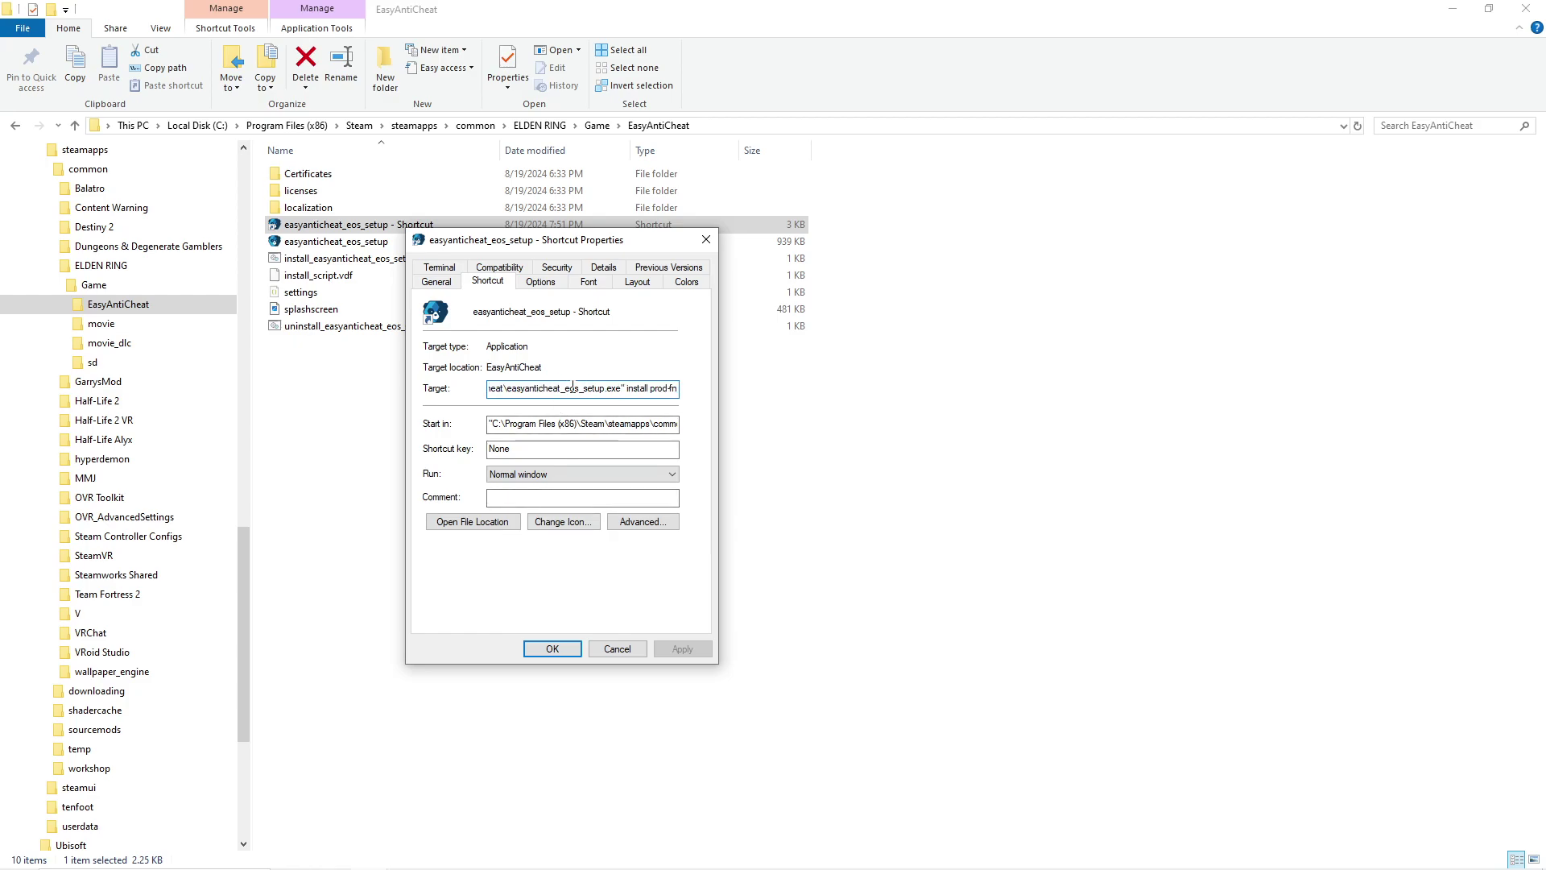
drag(627, 389, 724, 387)
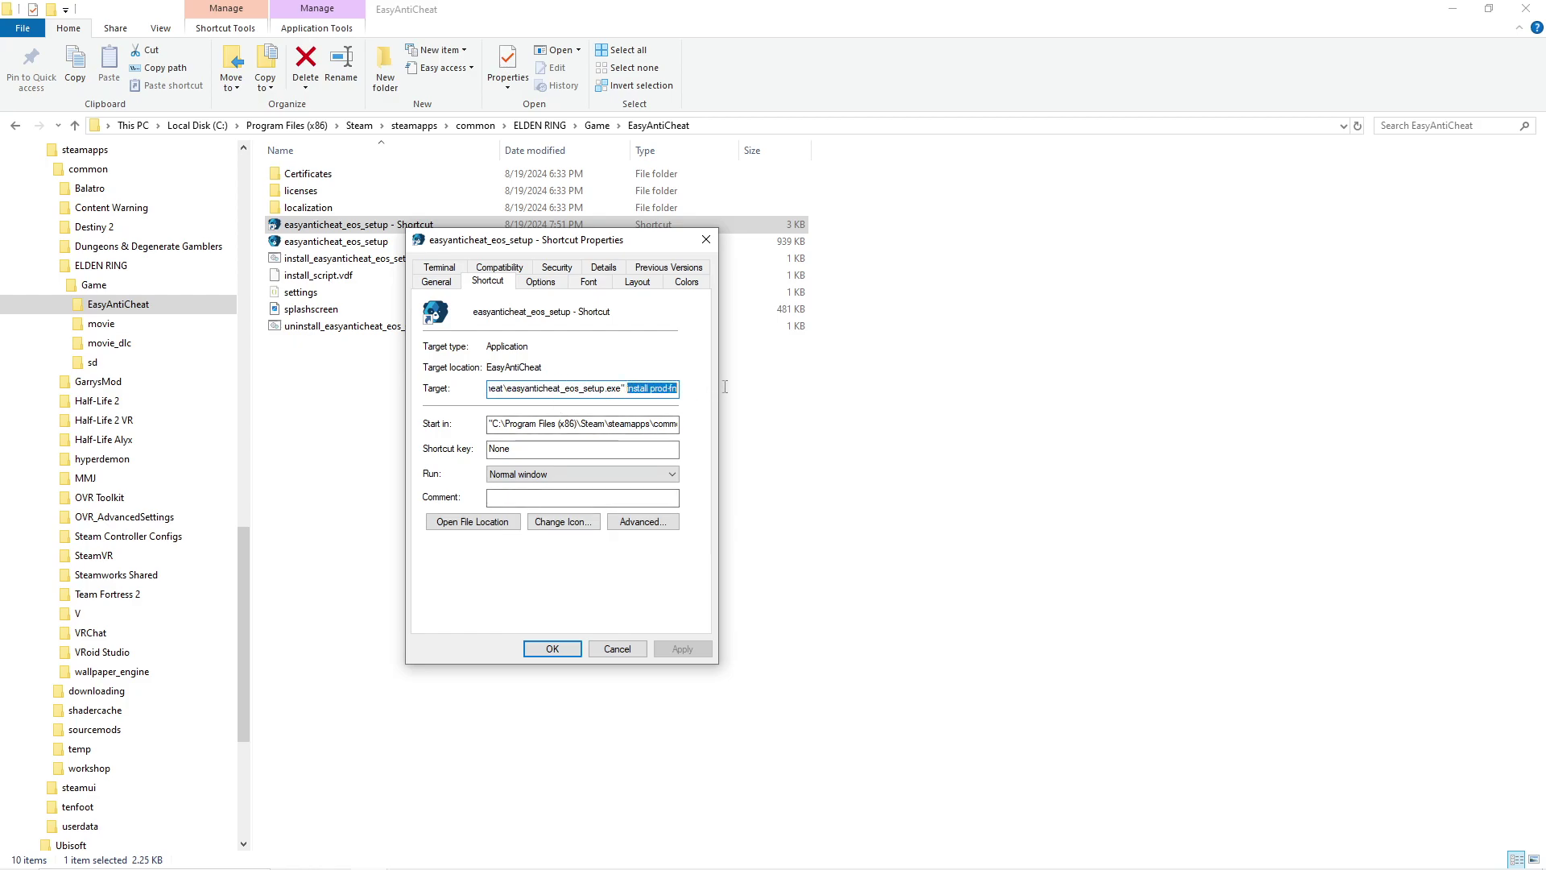
click(667, 386)
drag(626, 391, 698, 395)
click(566, 652)
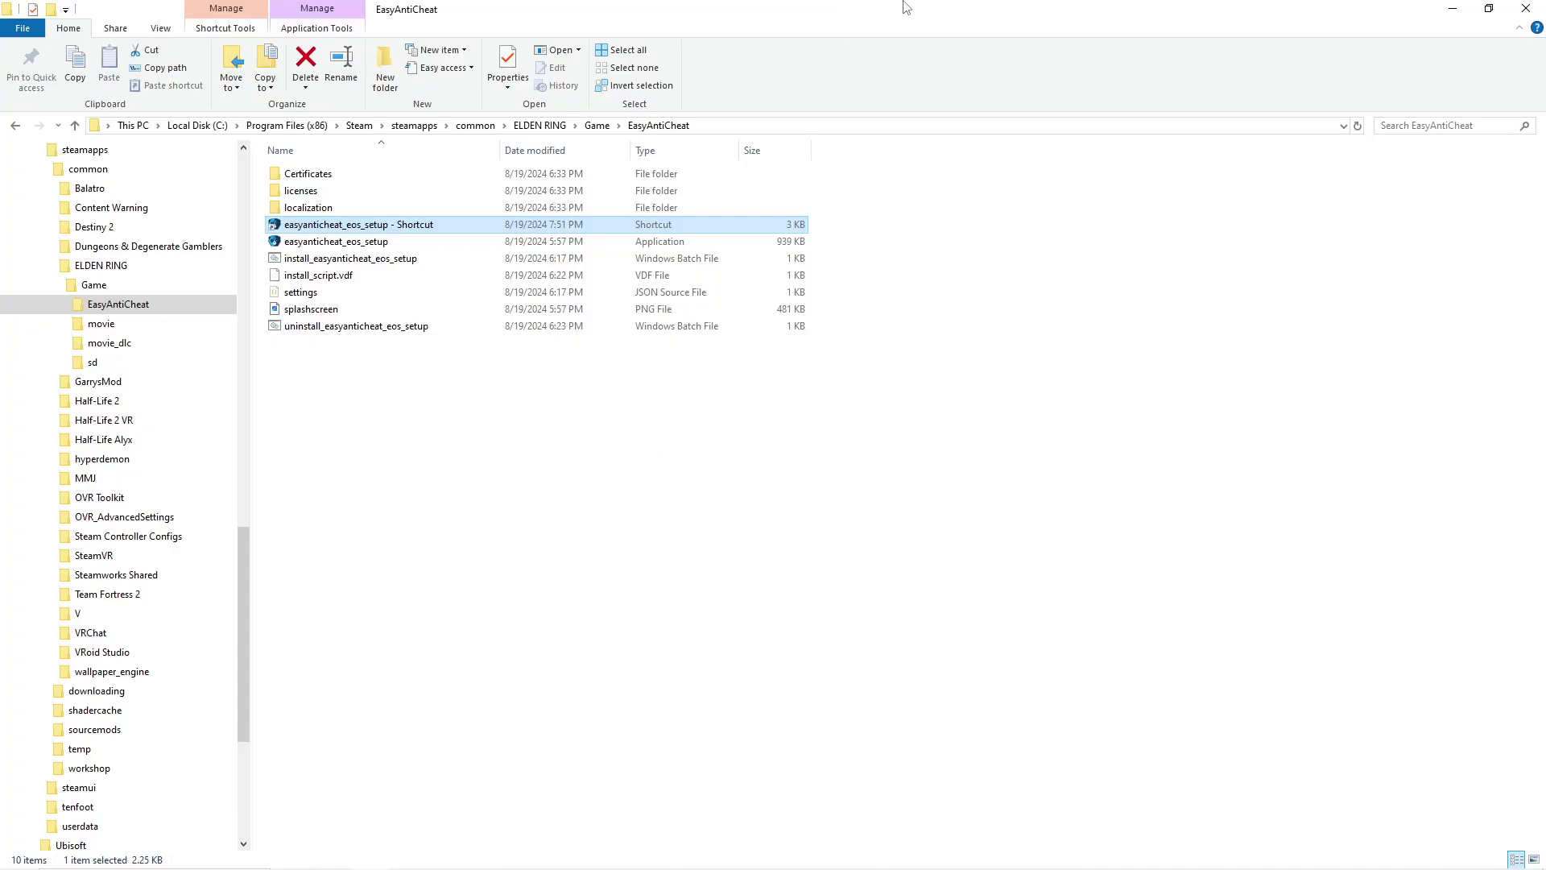
drag(905, 16, 649, 217)
Dismiss ELDEN RING's properties window and hit PLAY to launch the game
key(Escape)
click(1003, 285)
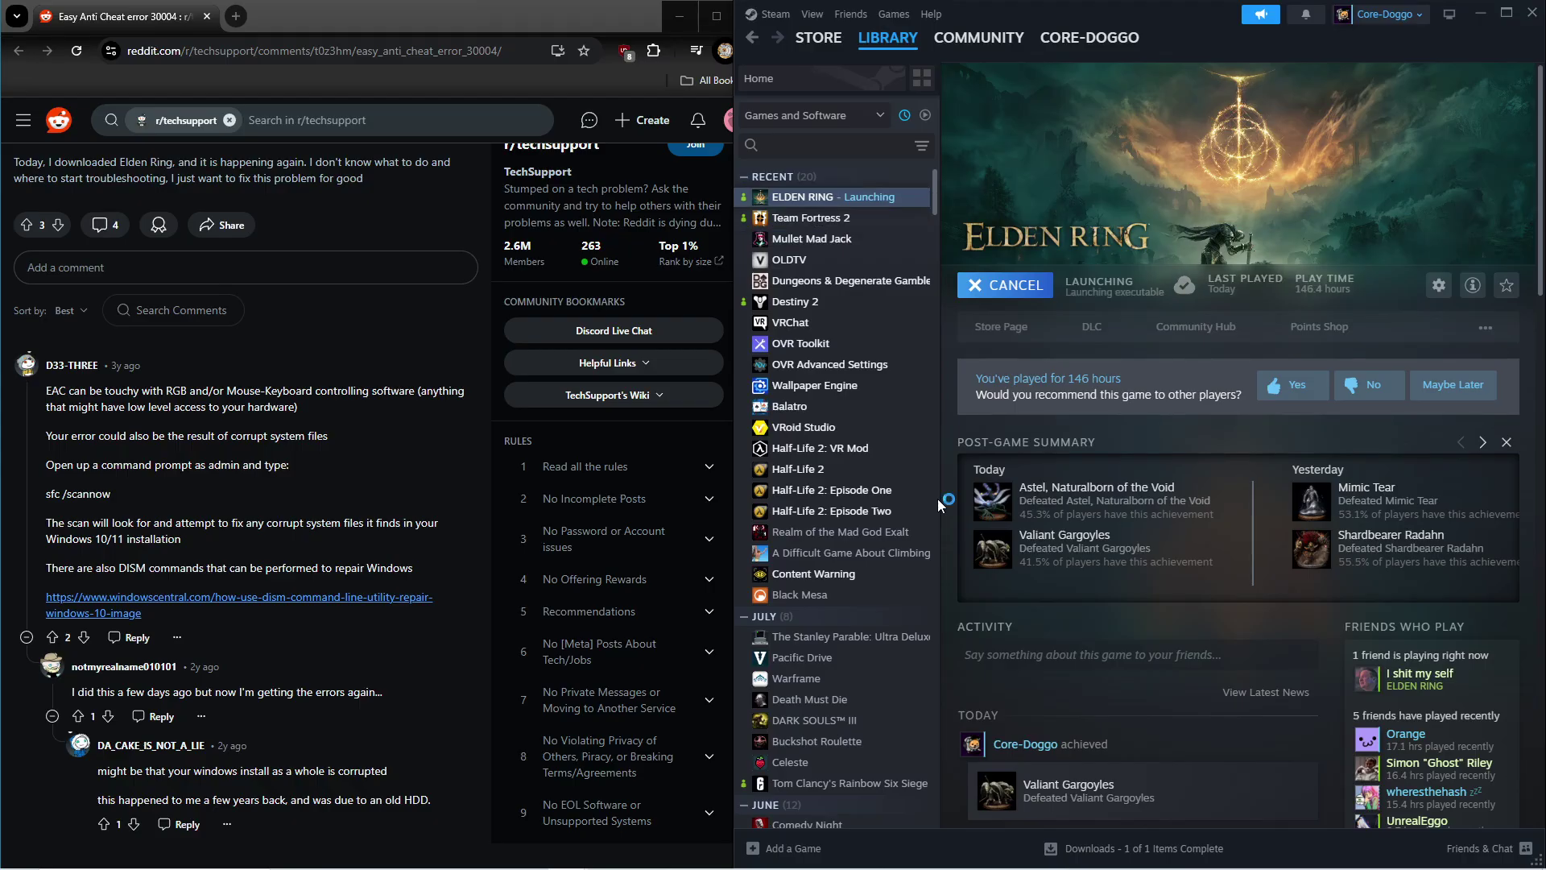